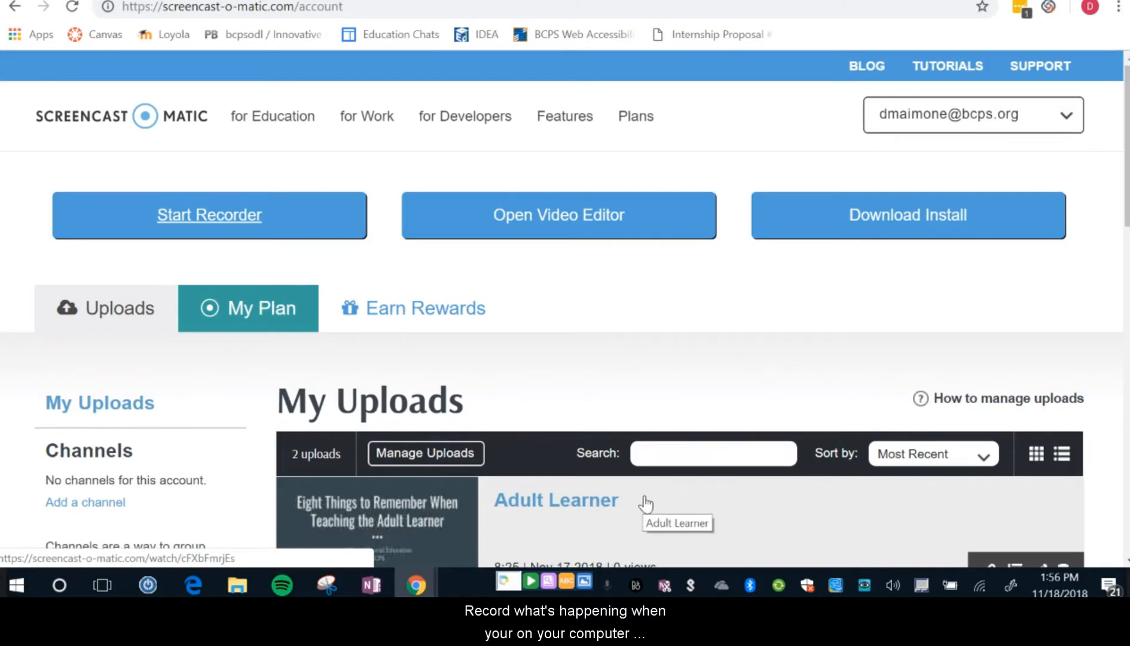
# Launch the screen recorder from the account page and resize the recording frame to 1762 x 854.
pyautogui.click(218, 221)
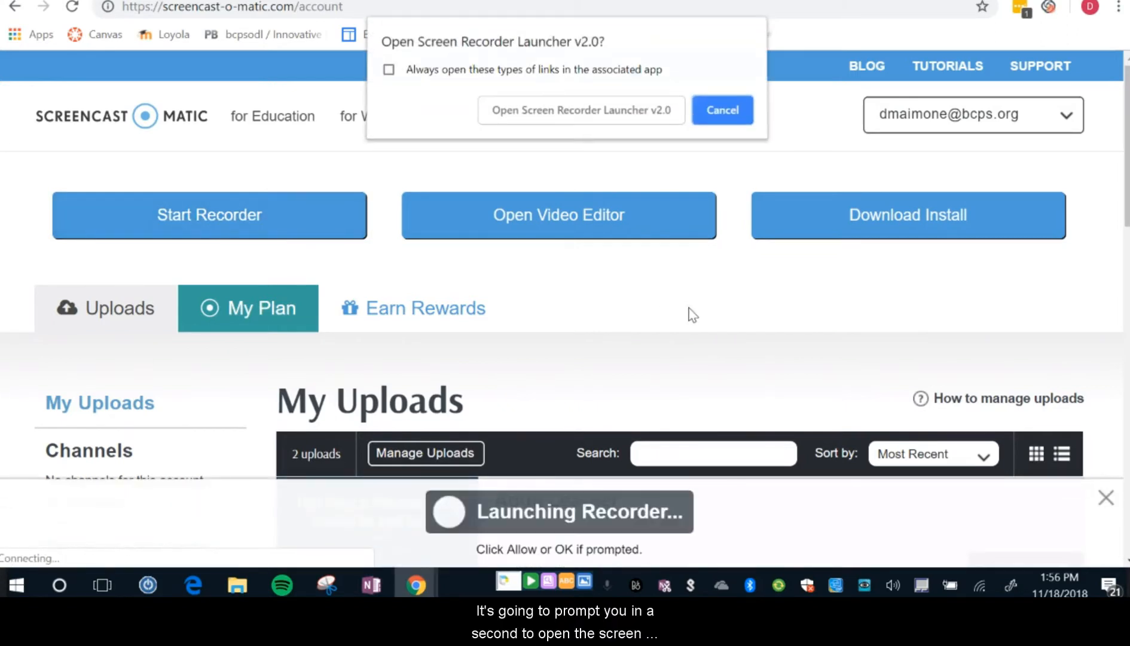
pyautogui.click(607, 116)
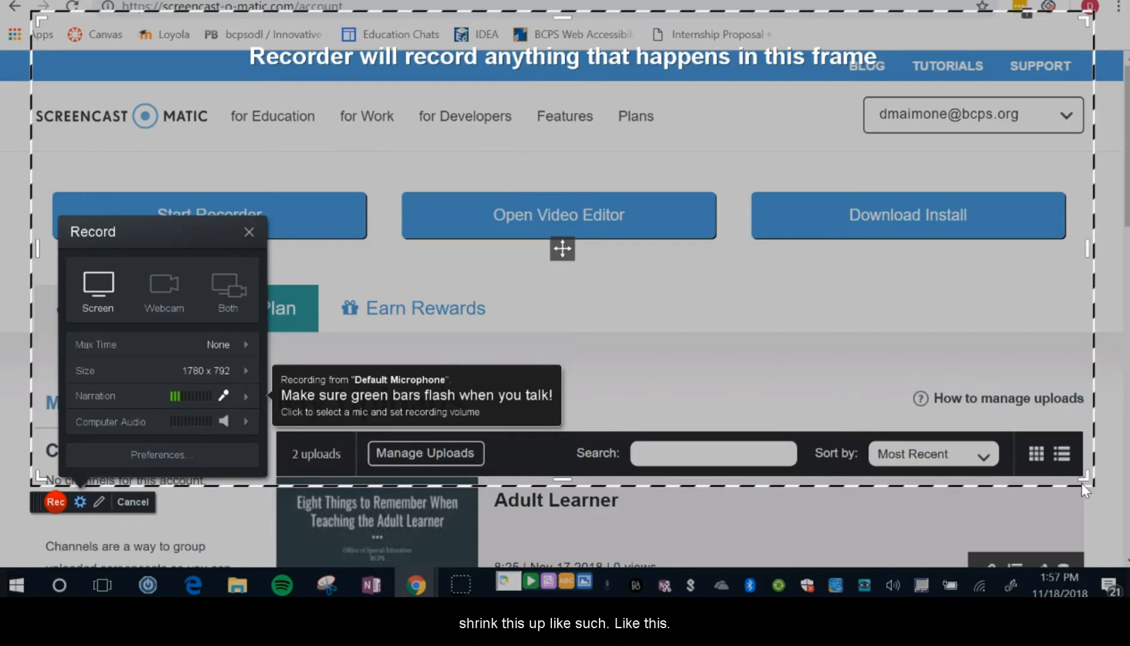
pyautogui.moveTo(1085, 483); pyautogui.dragTo(1076, 511)
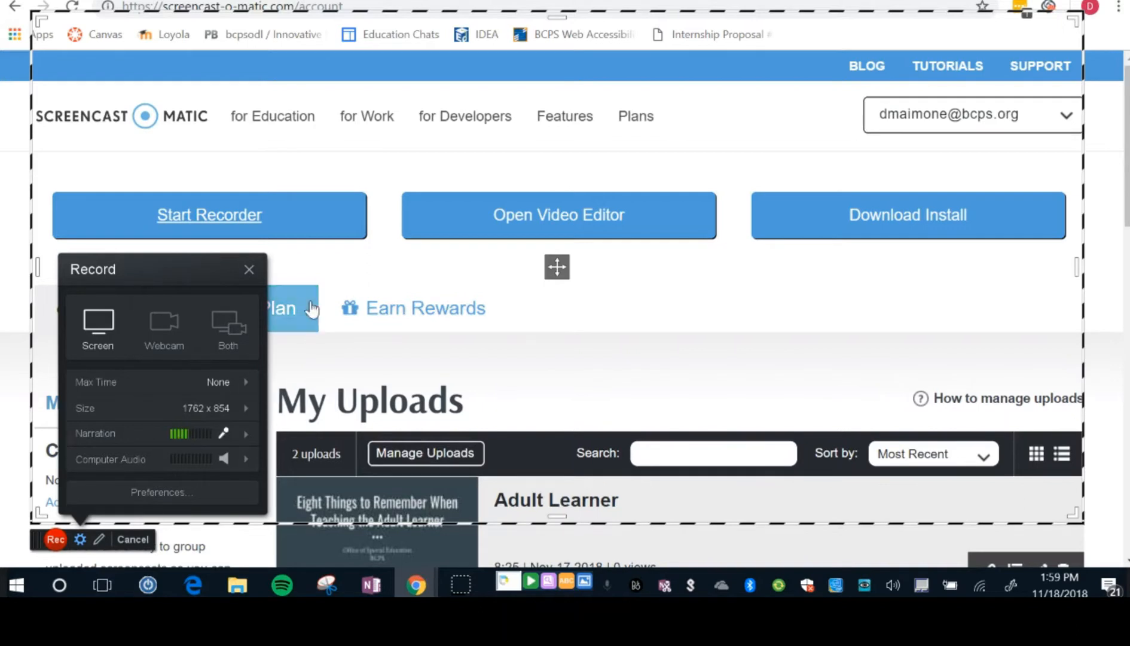
# View the recording settings and the Draw & Zoom tools, closing each of them again.
pyautogui.click(249, 269)
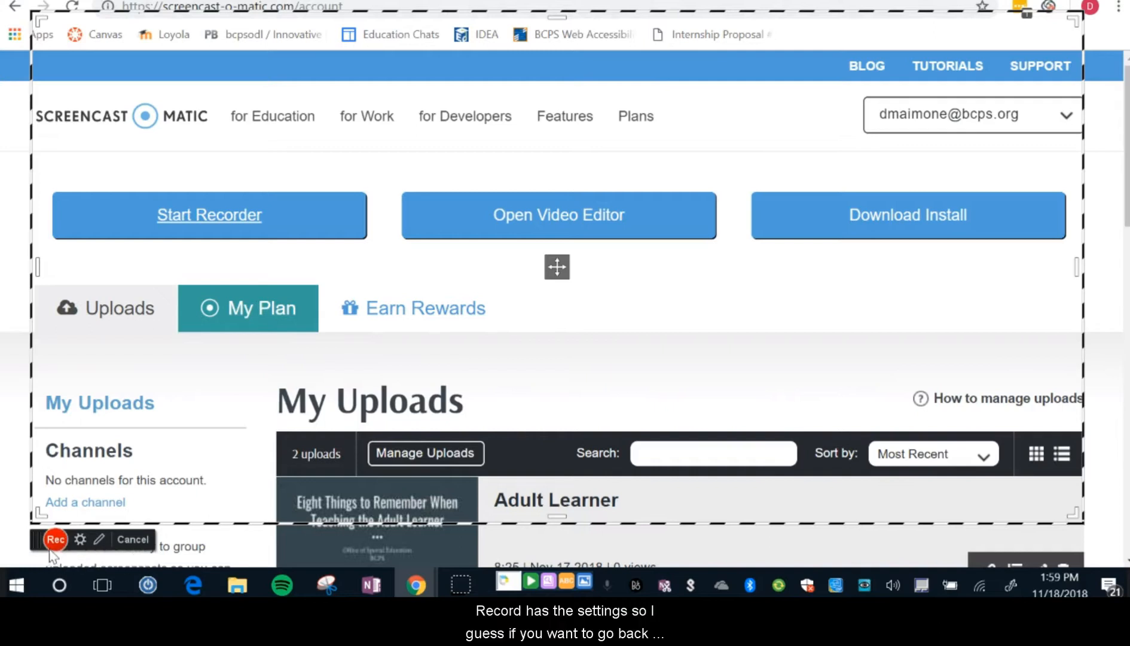
pyautogui.click(81, 540)
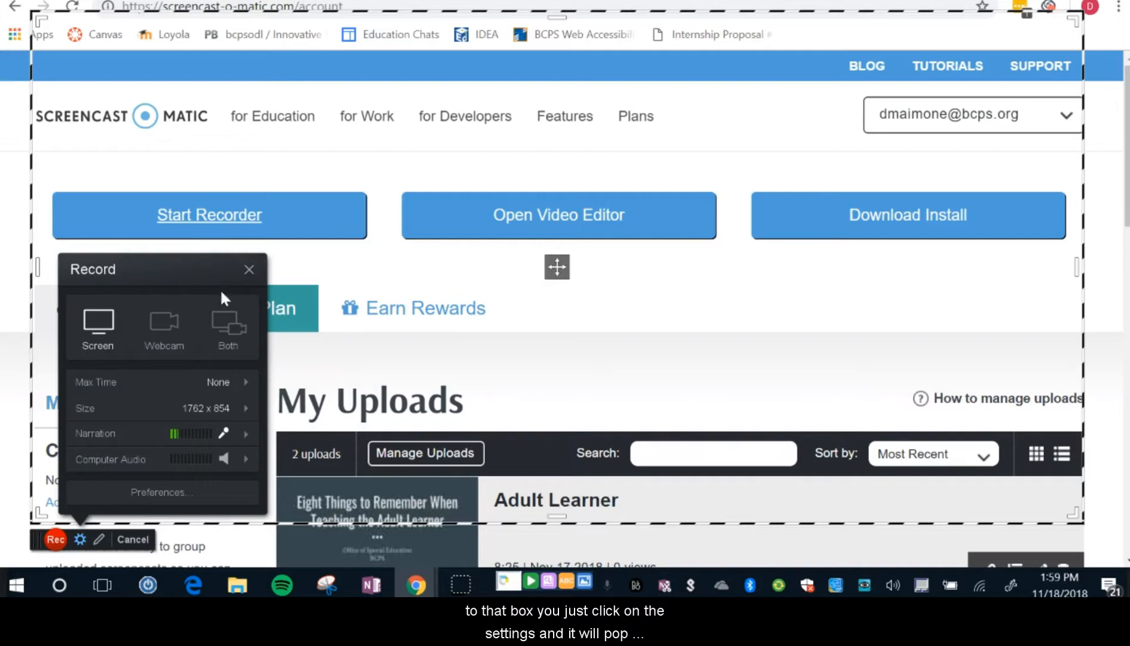
pyautogui.click(247, 271)
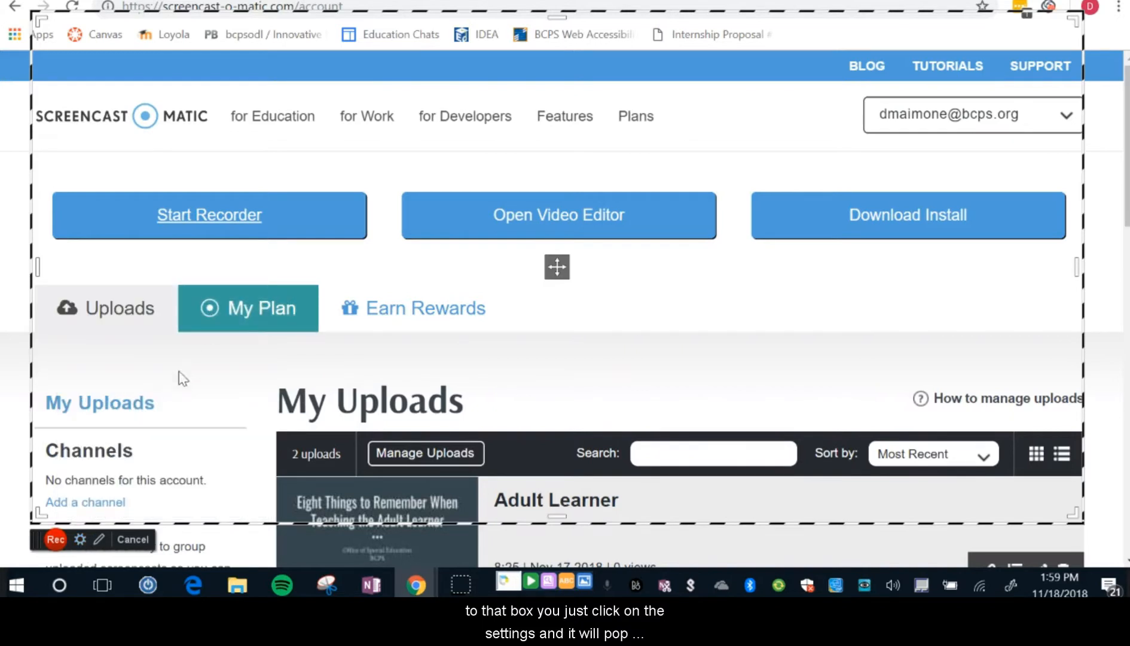
pyautogui.click(100, 540)
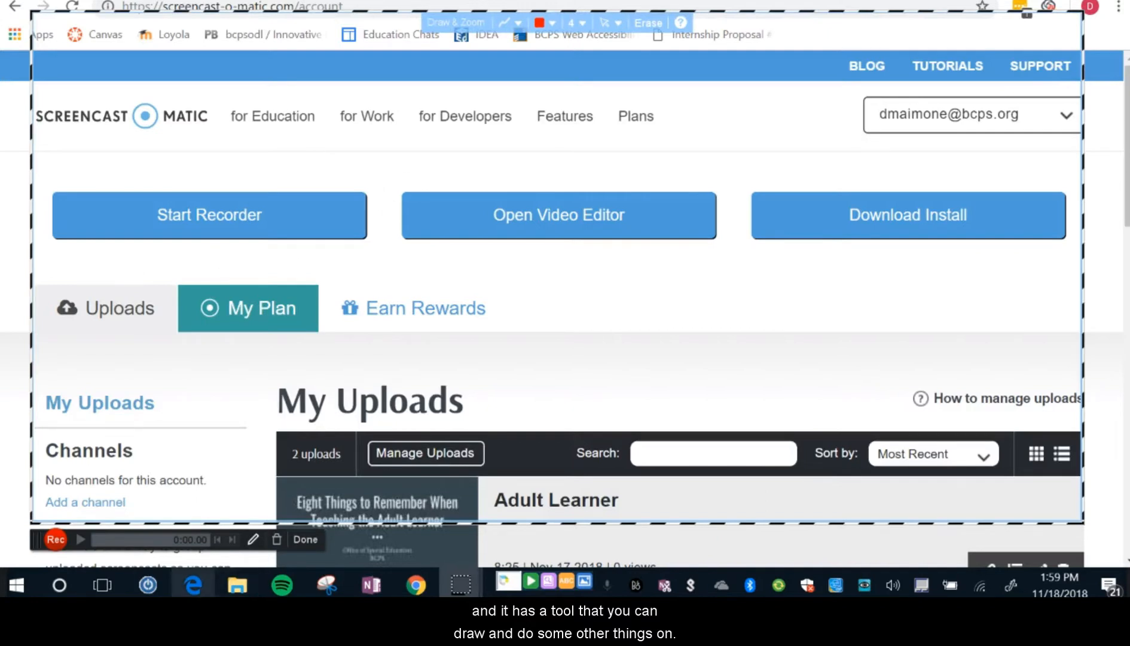
pyautogui.click(254, 540)
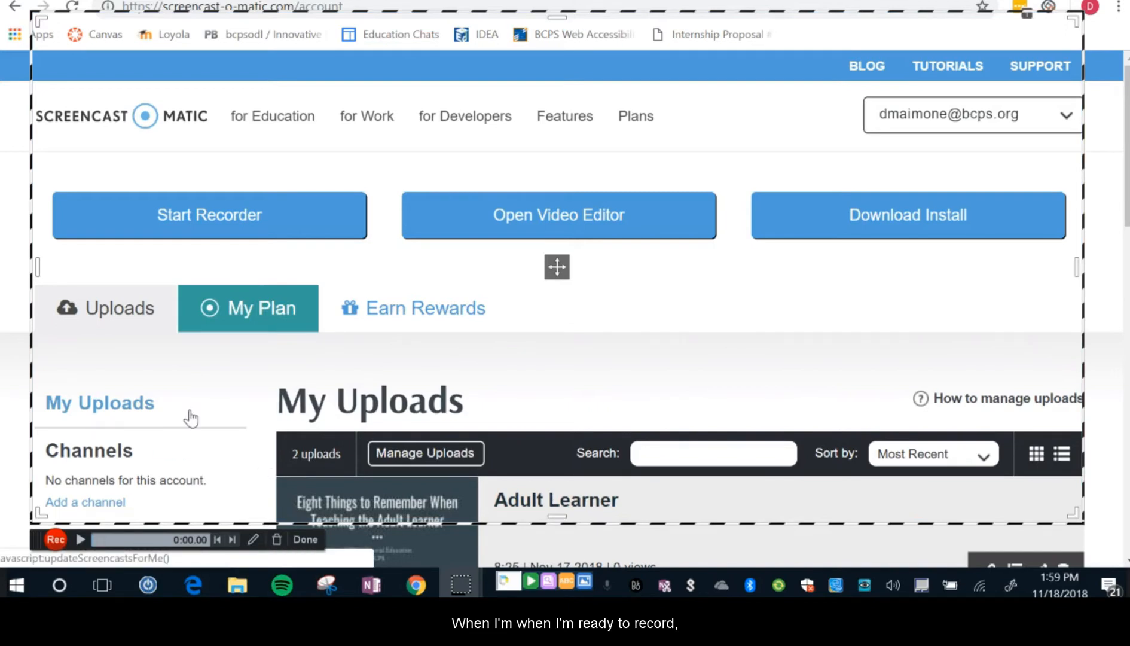
# Record the framed area while switching to the desktop and back to the Your Account browser window.
pyautogui.click(57, 540)
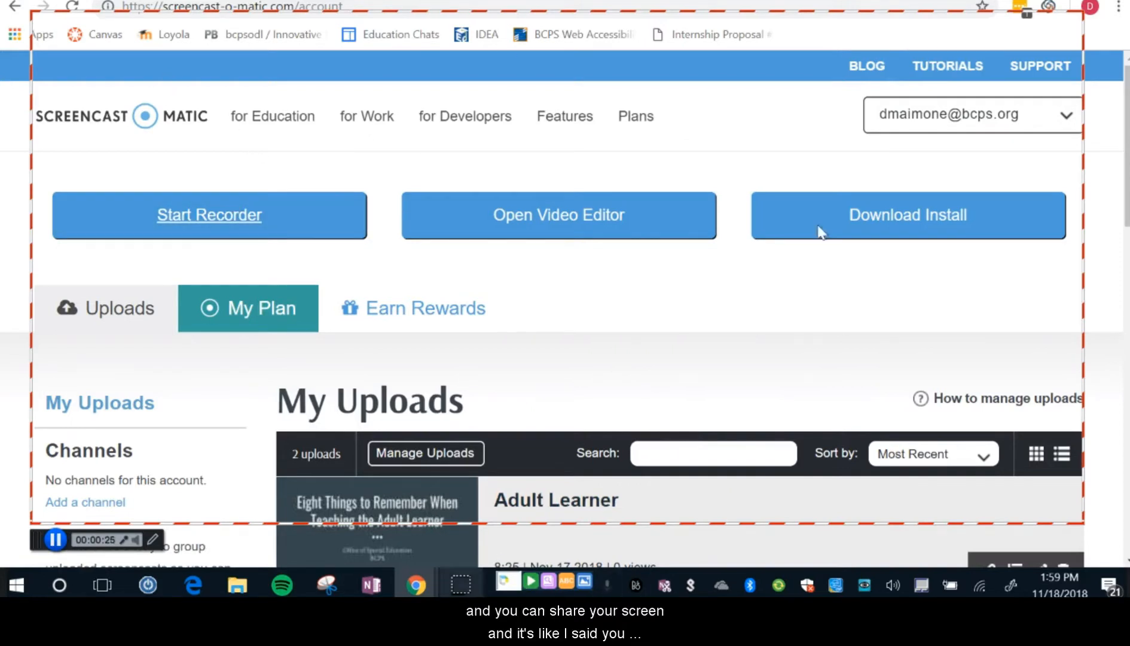
pyautogui.press('super+d')
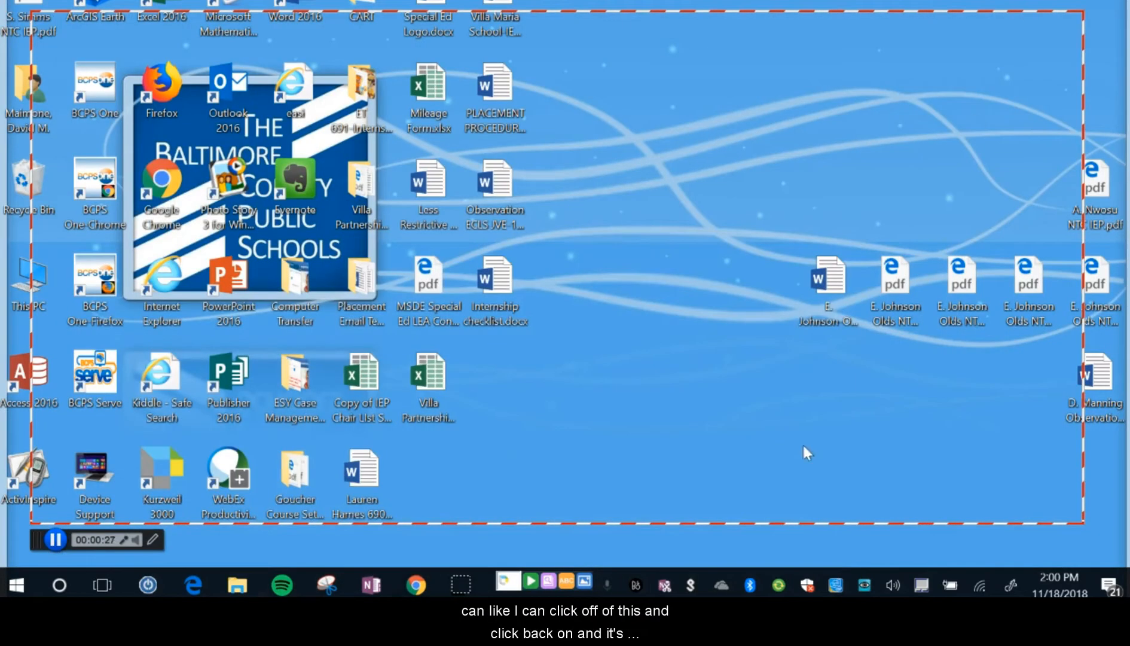
pyautogui.click(417, 585)
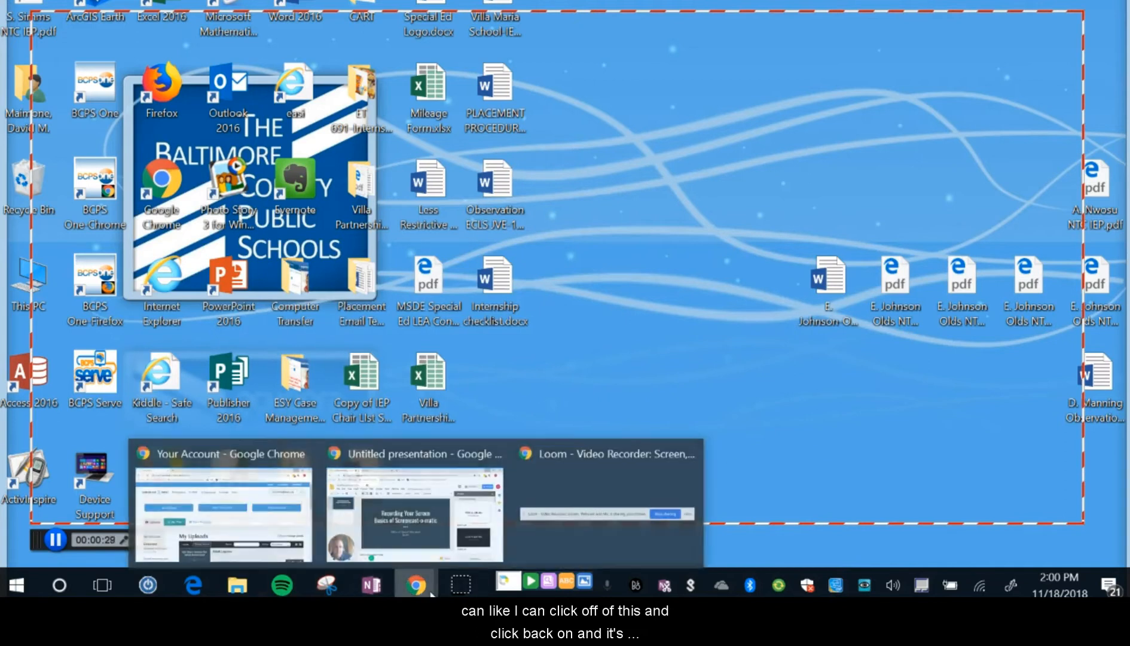
pyautogui.moveTo(229, 460)
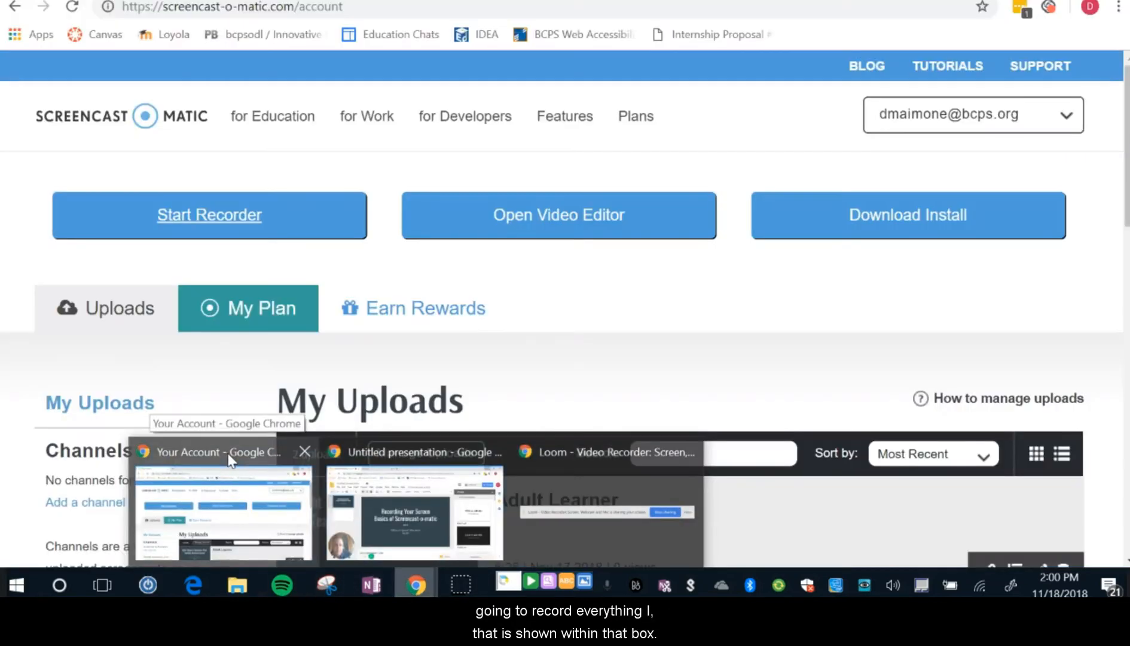
pyautogui.click(230, 460)
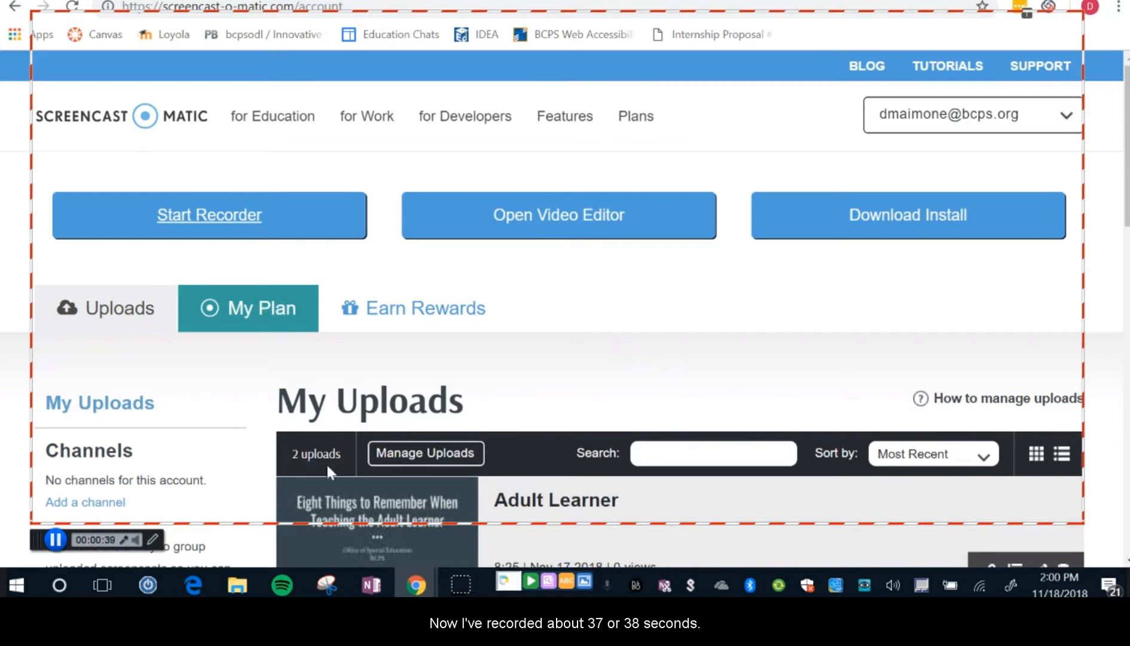
# Pause and finish the recording, and maximize the video editor window.
pyautogui.click(56, 540)
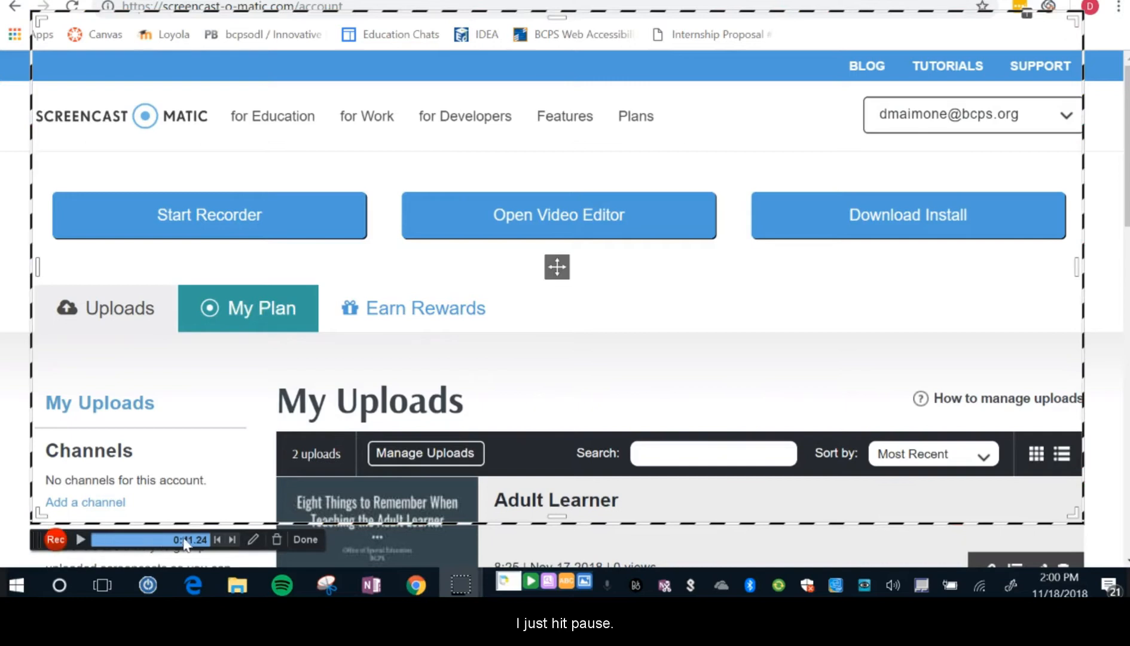
pyautogui.click(306, 539)
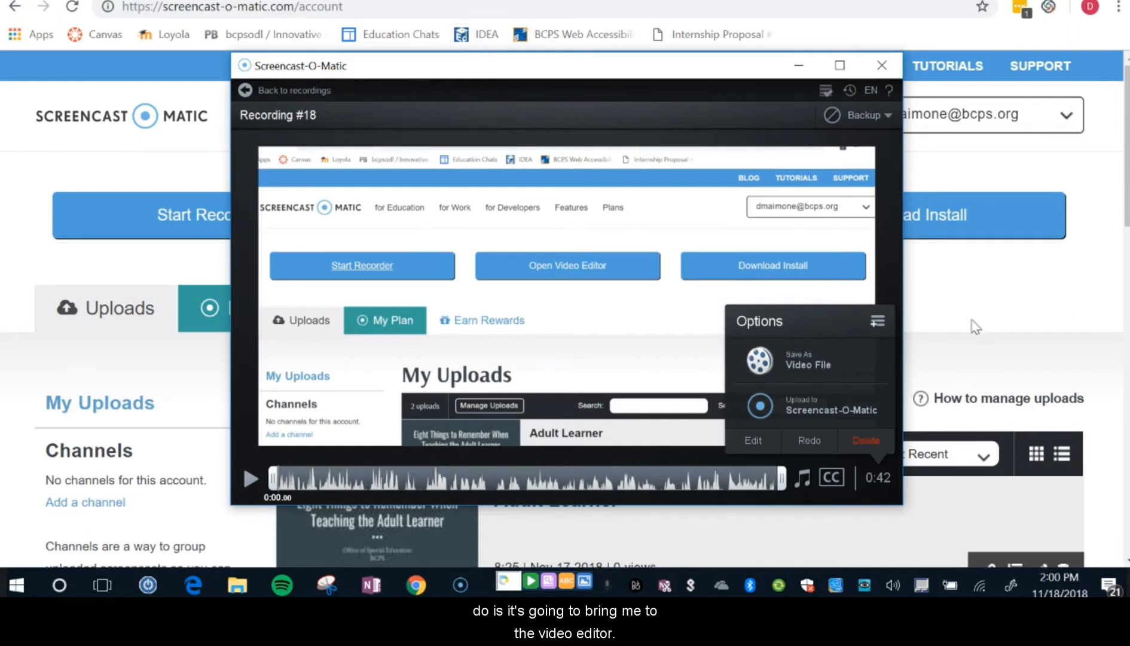
pyautogui.click(839, 65)
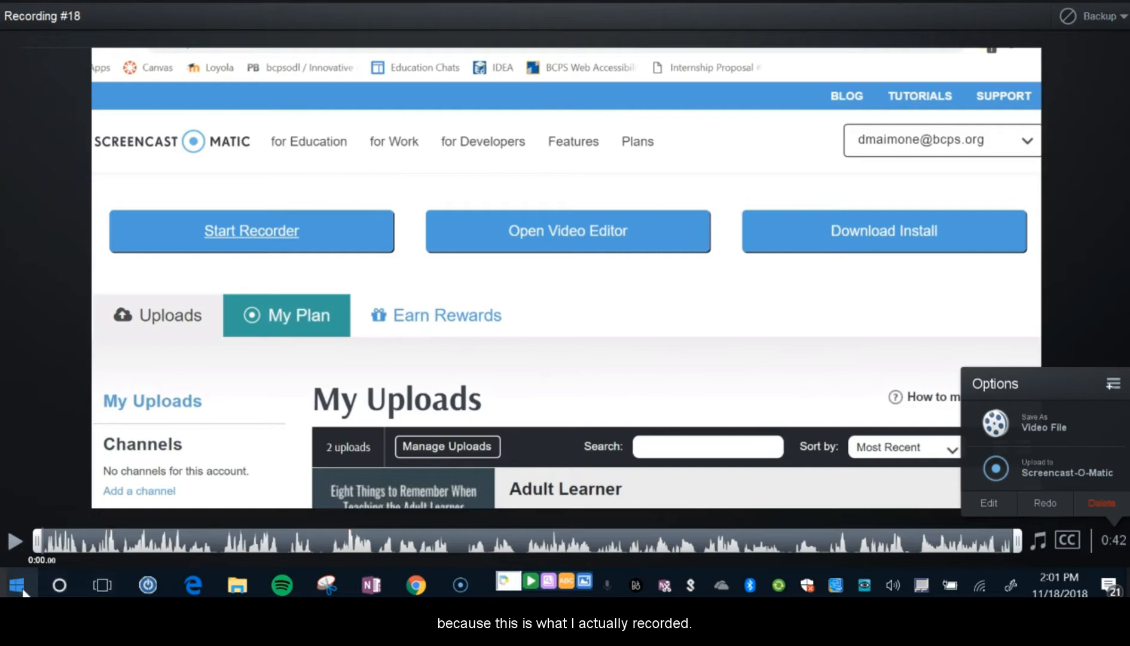
# Play back part of the recording, pause it, and return the playhead to the beginning.
pyautogui.click(14, 548)
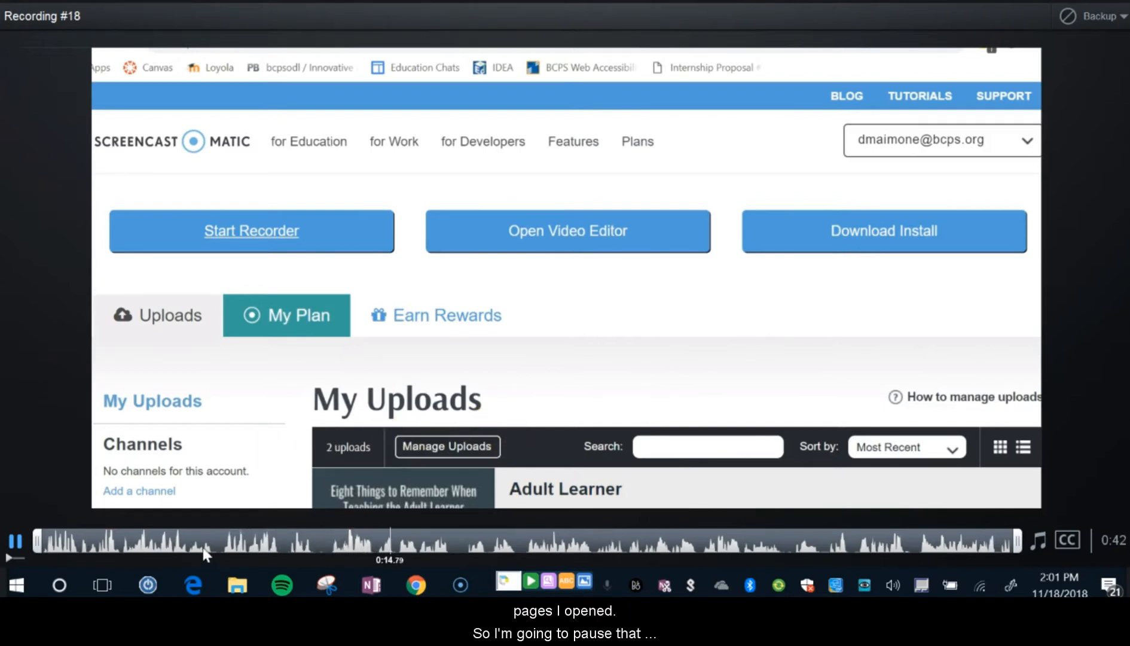
pyautogui.click(18, 541)
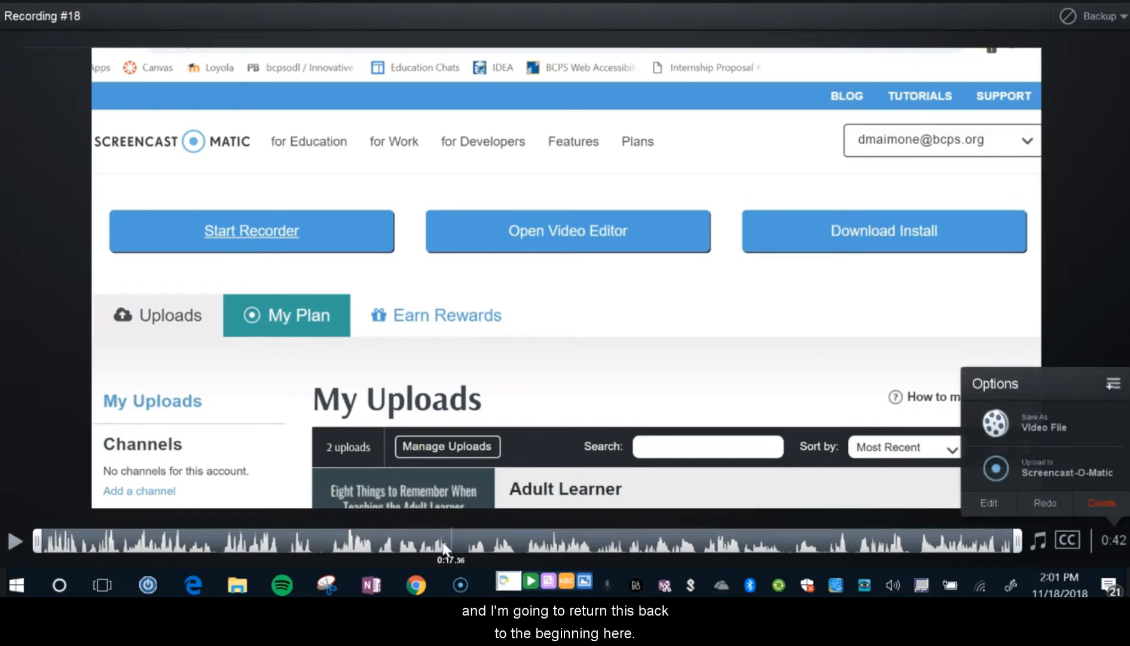
pyautogui.moveTo(439, 542); pyautogui.dragTo(25, 551)
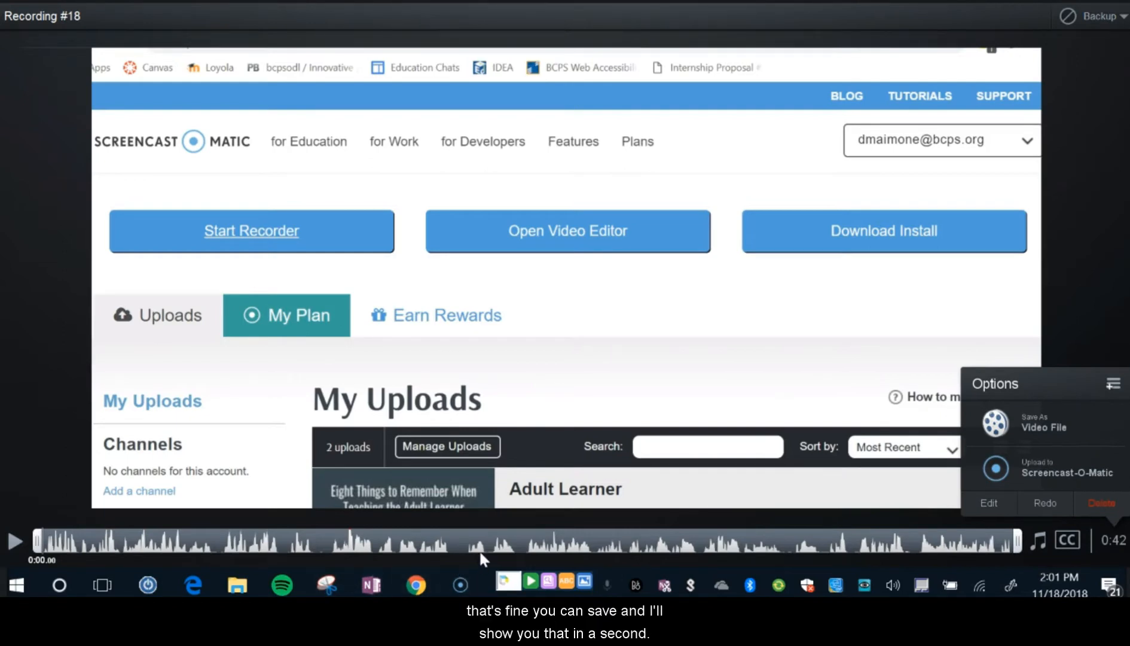
# Try trimming the start of the recording to about 0:04, and restore its full length.
pyautogui.moveTo(37, 552); pyautogui.dragTo(127, 549)
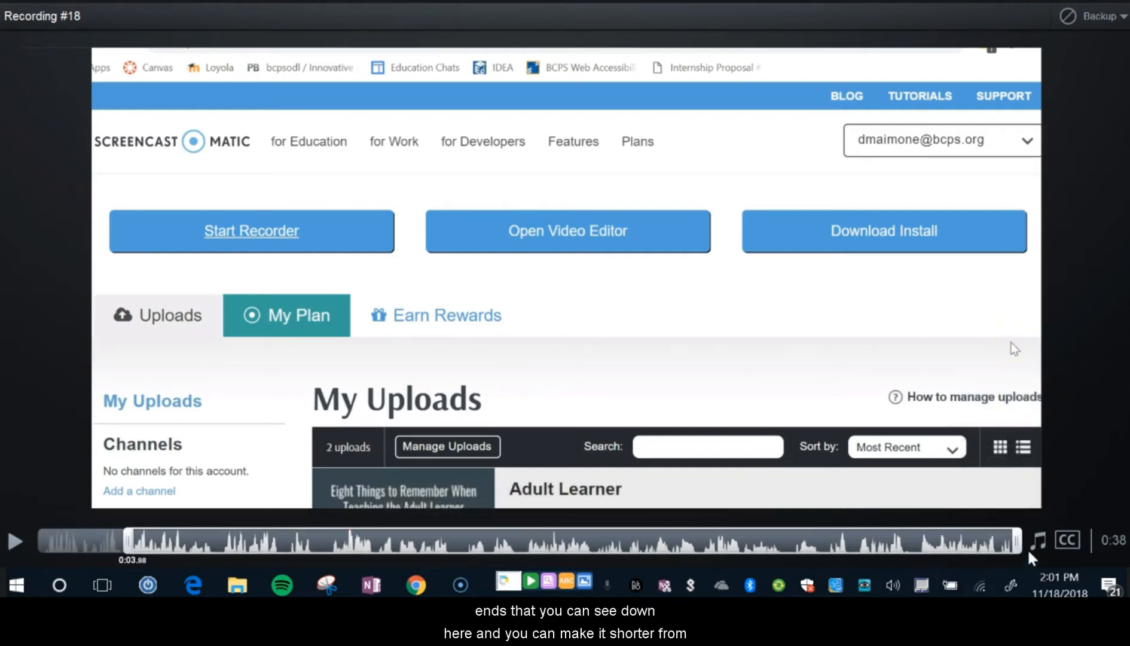
pyautogui.moveTo(1017, 559)
pyautogui.mouseDown()
pyautogui.moveTo(863, 567)
pyautogui.moveTo(1017, 546)
pyautogui.mouseUp()
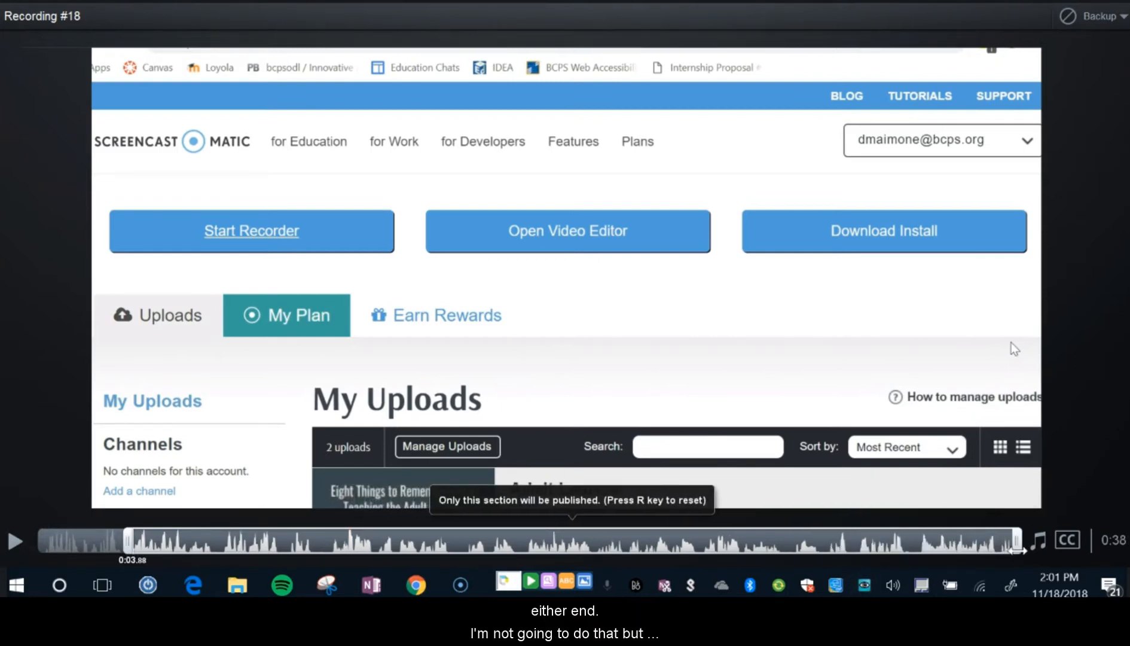
pyautogui.moveTo(129, 542); pyautogui.dragTo(37, 542)
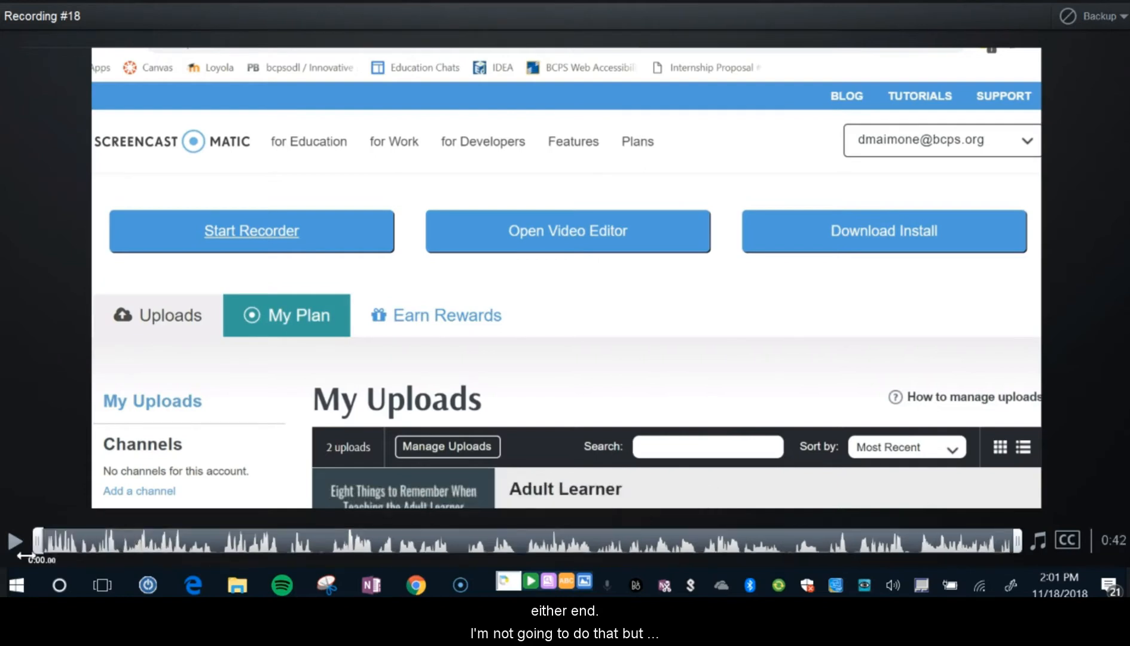
# Examine the recording at various points along the timeline, ending back at the beginning.
pyautogui.click(720, 545)
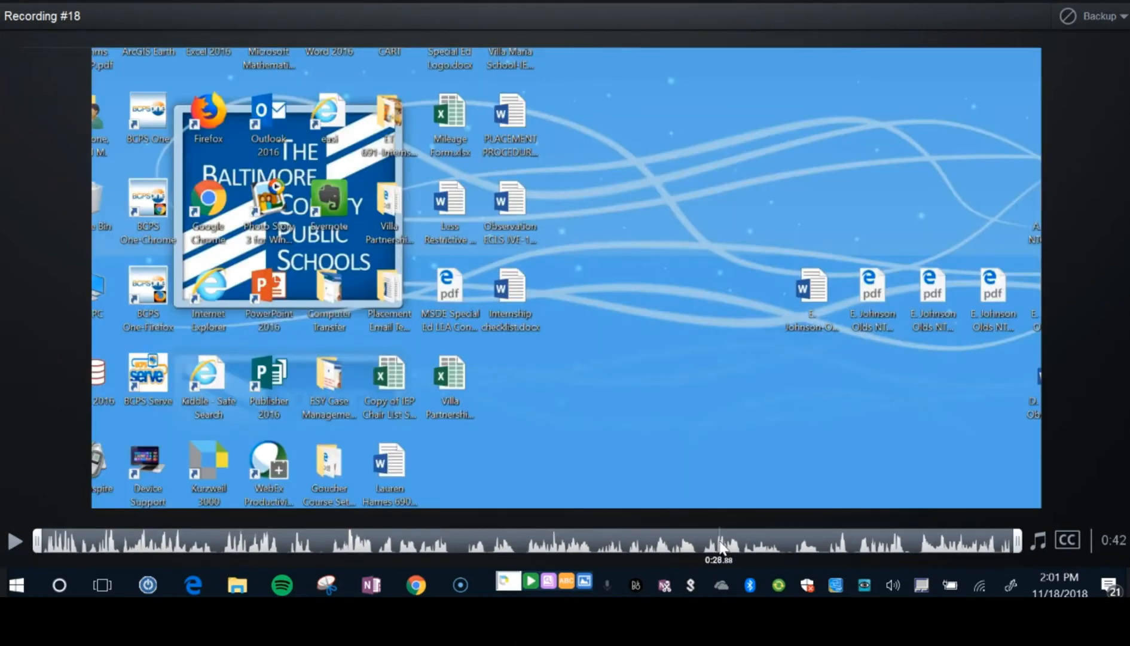
pyautogui.click(830, 545)
pyautogui.click(931, 545)
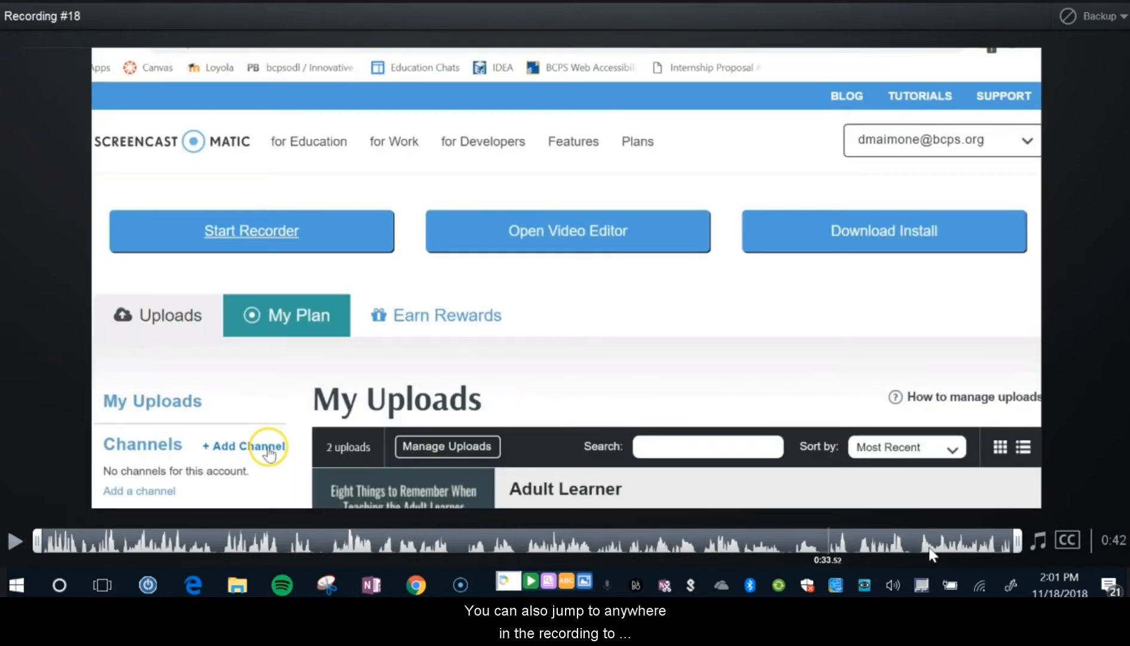
pyautogui.click(508, 546)
pyautogui.click(235, 545)
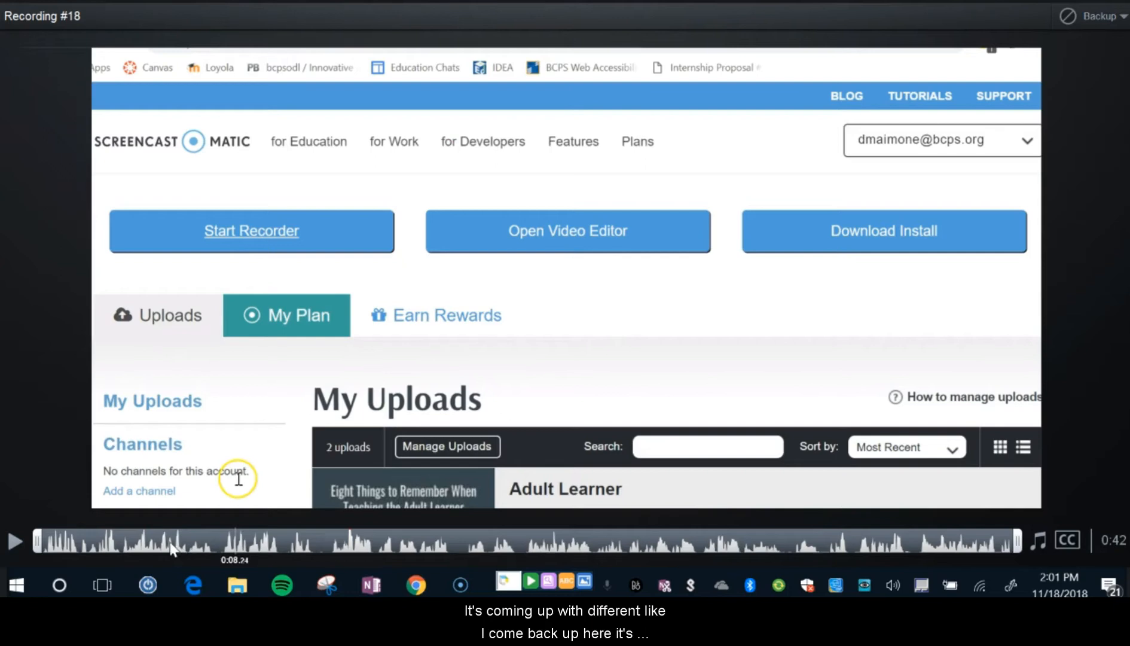
pyautogui.click(142, 546)
pyautogui.click(779, 546)
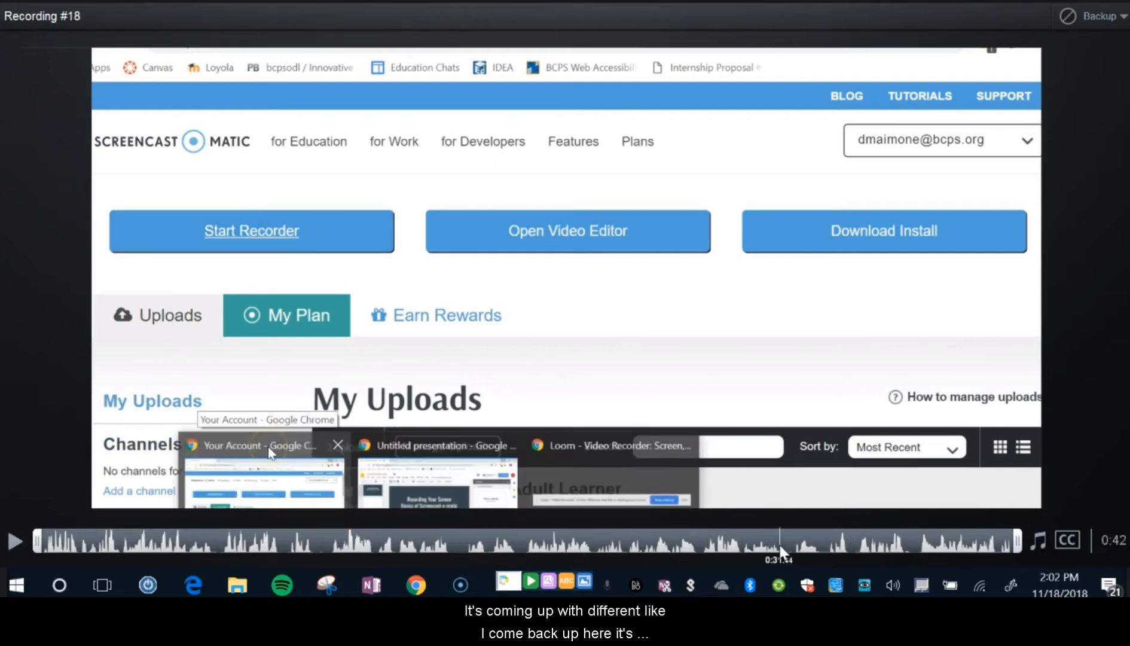
pyautogui.click(851, 544)
pyautogui.click(936, 545)
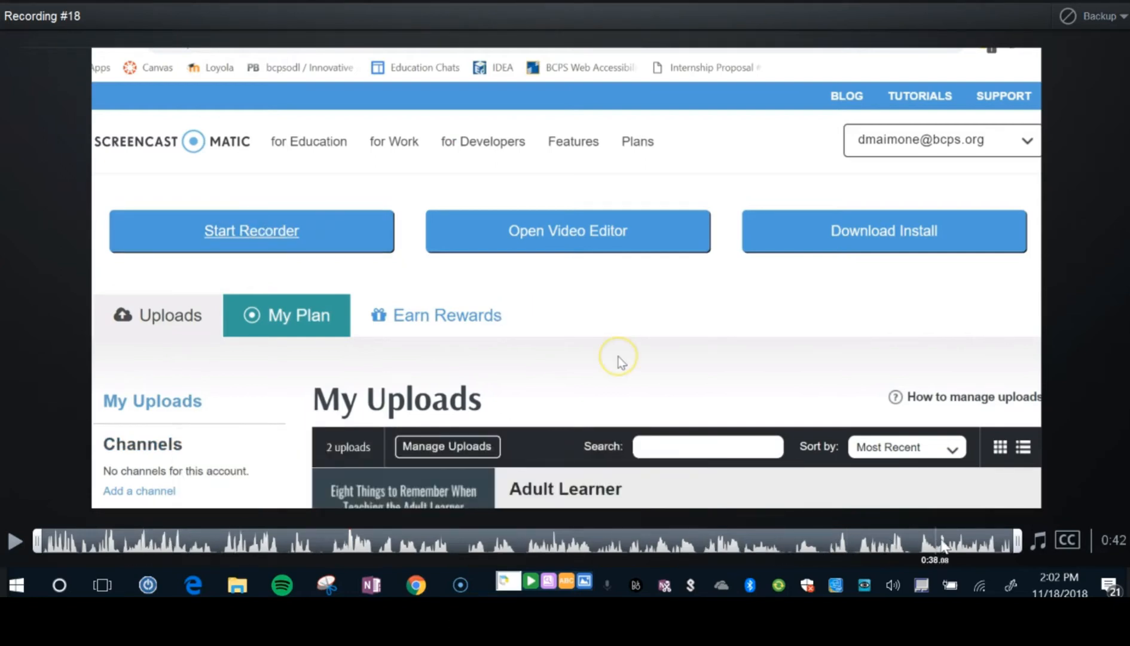
pyautogui.click(737, 546)
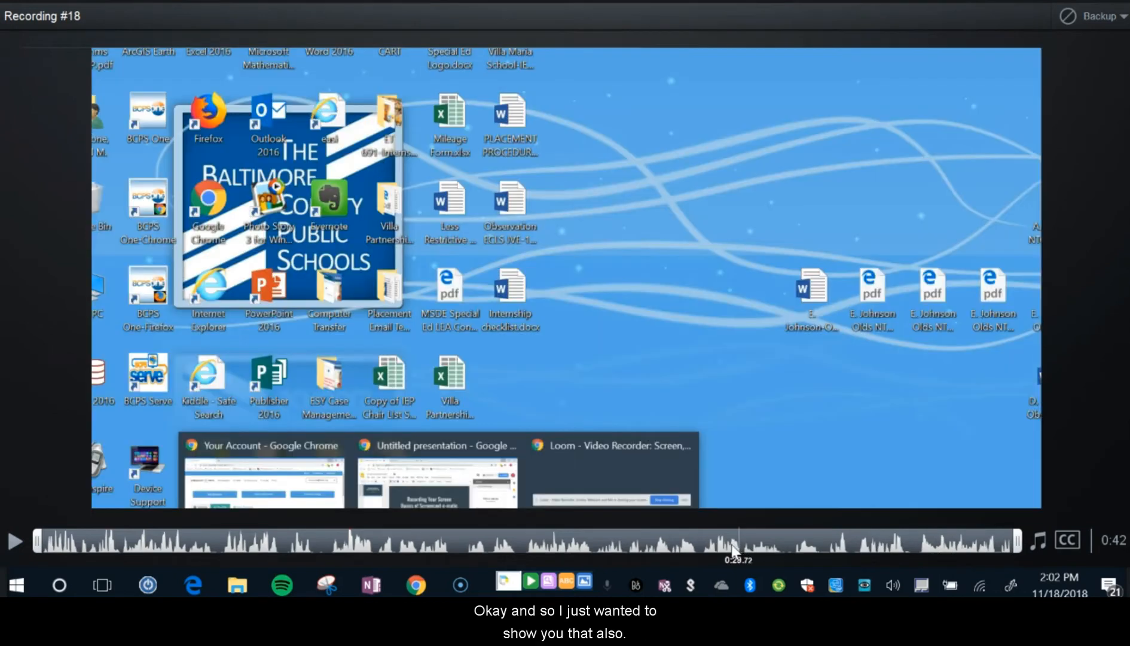
pyautogui.click(53, 544)
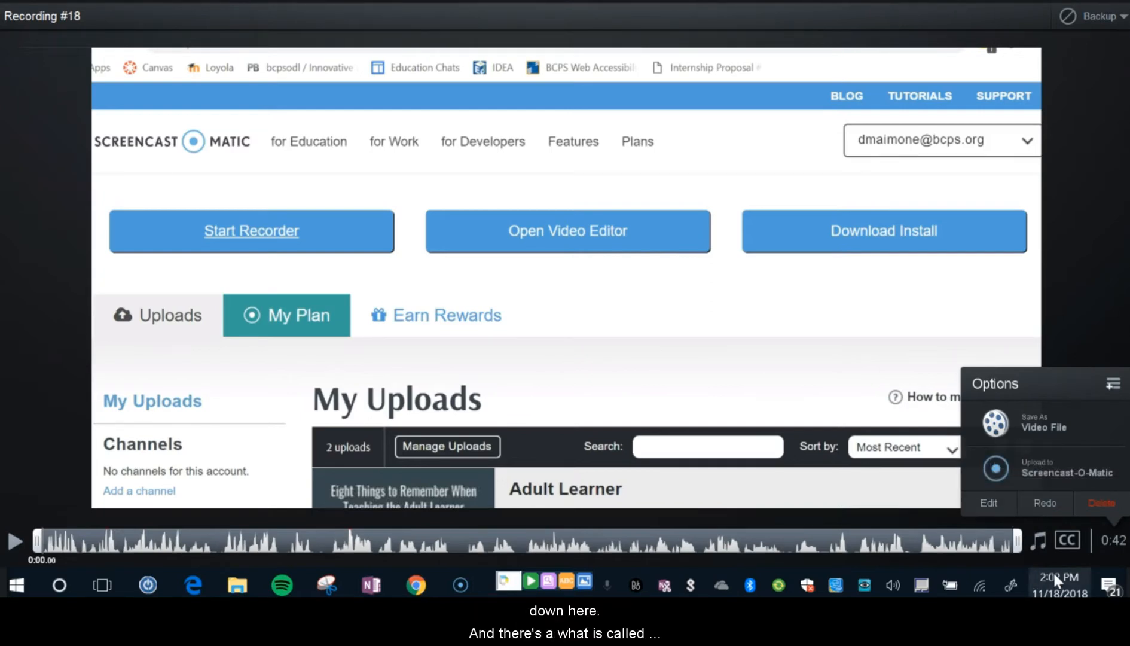
# Add captions titled English to the recording, generated with Speech-to-Text (EN-US).
pyautogui.click(1063, 539)
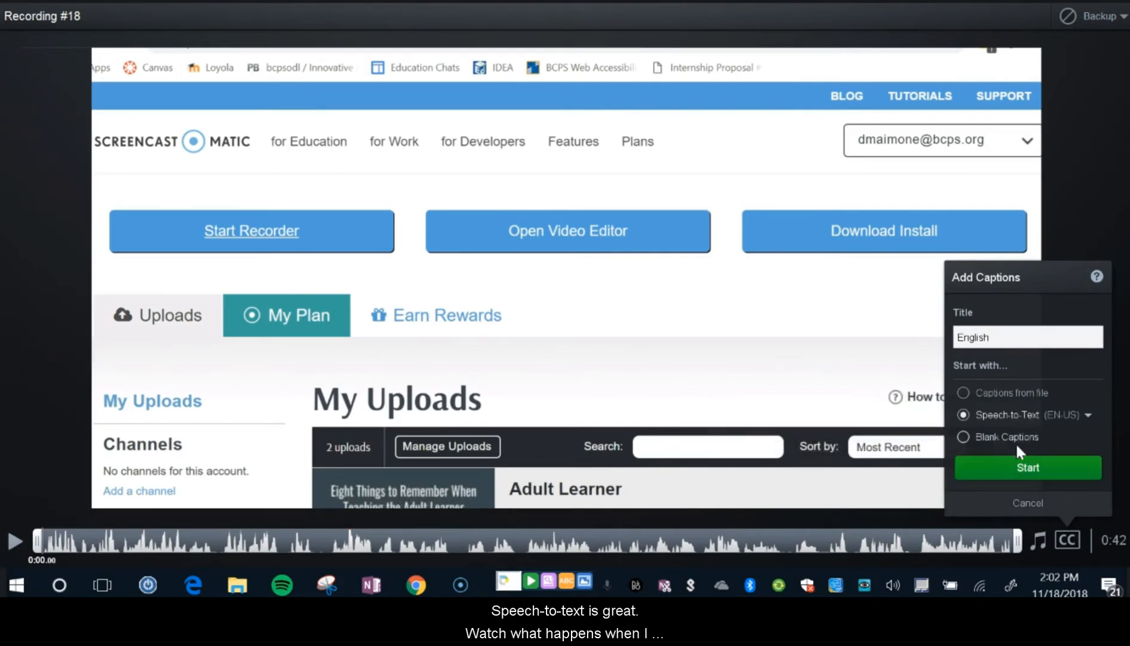
pyautogui.click(1016, 470)
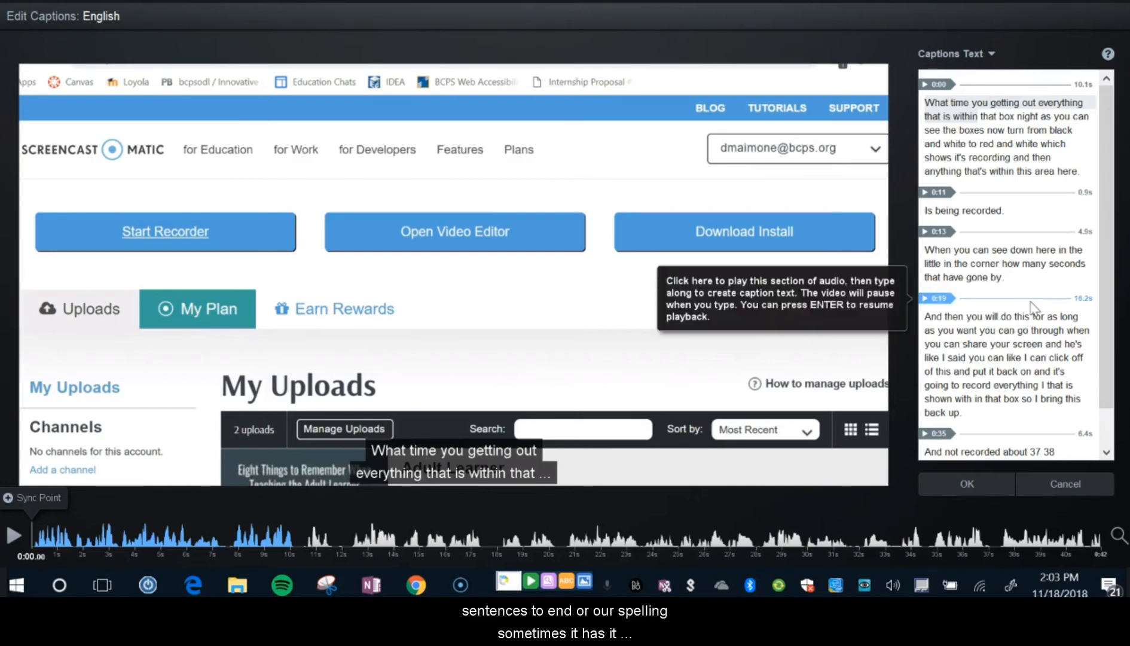
# Try replacing "then" with "you" in the caption at 0:19, and restore the original word.
pyautogui.scroll(-1, 1024, 328)
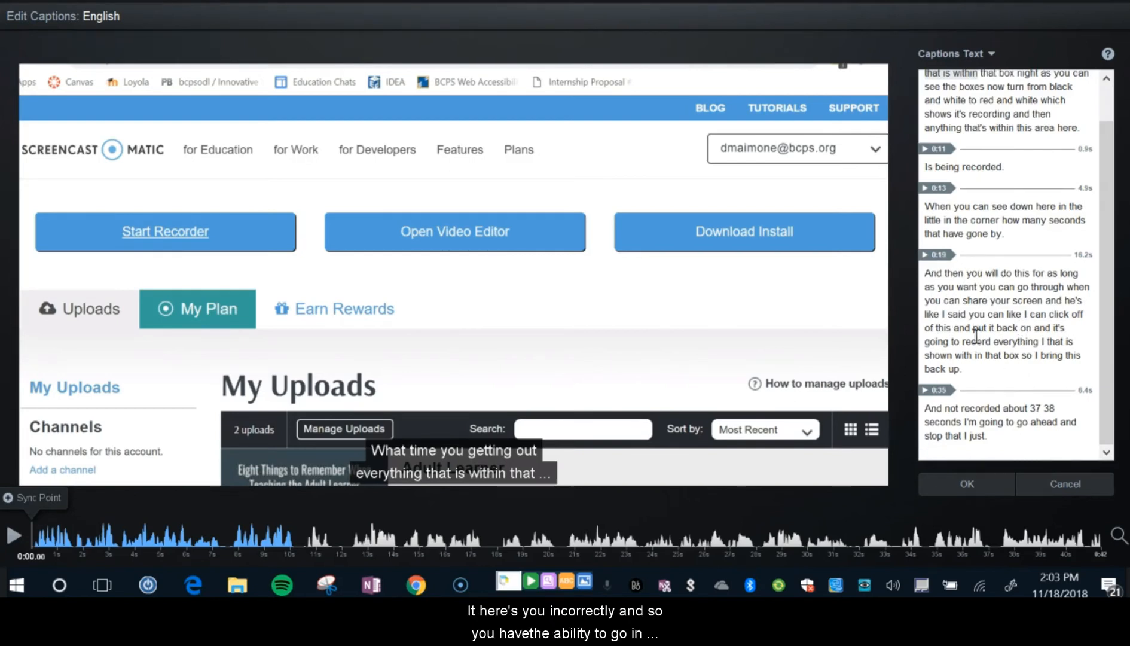
pyautogui.doubleClick(954, 273)
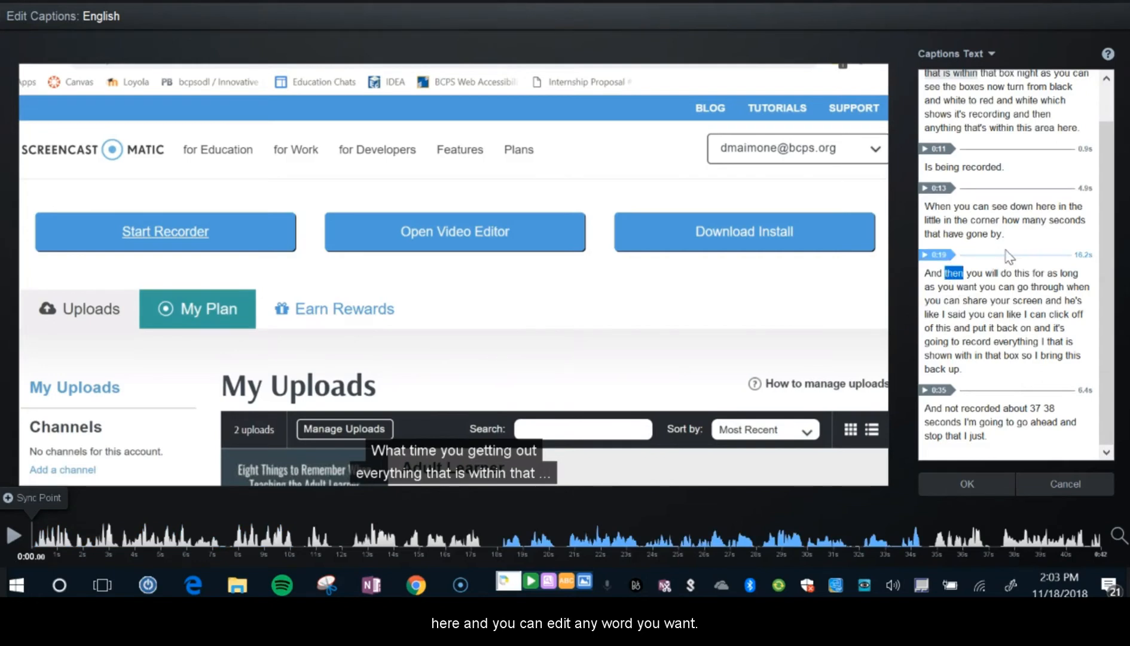
pyautogui.write('you')
pyautogui.press('BackSpace')
pyautogui.press('BackSpace')
pyautogui.press('BackSpace')
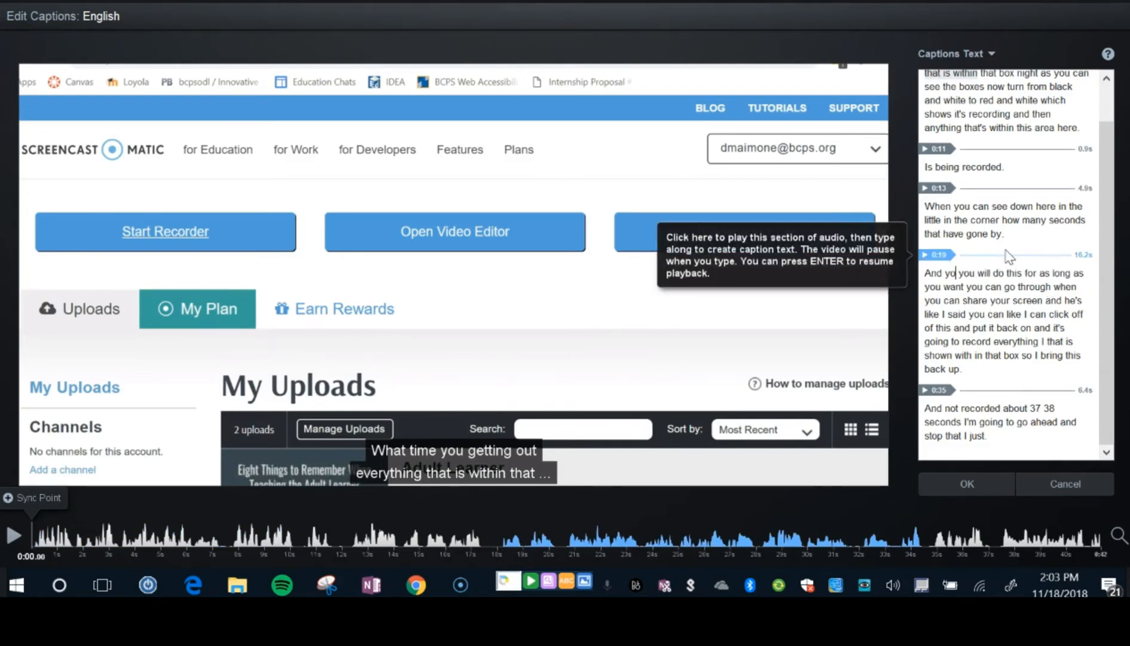
pyautogui.write('then')
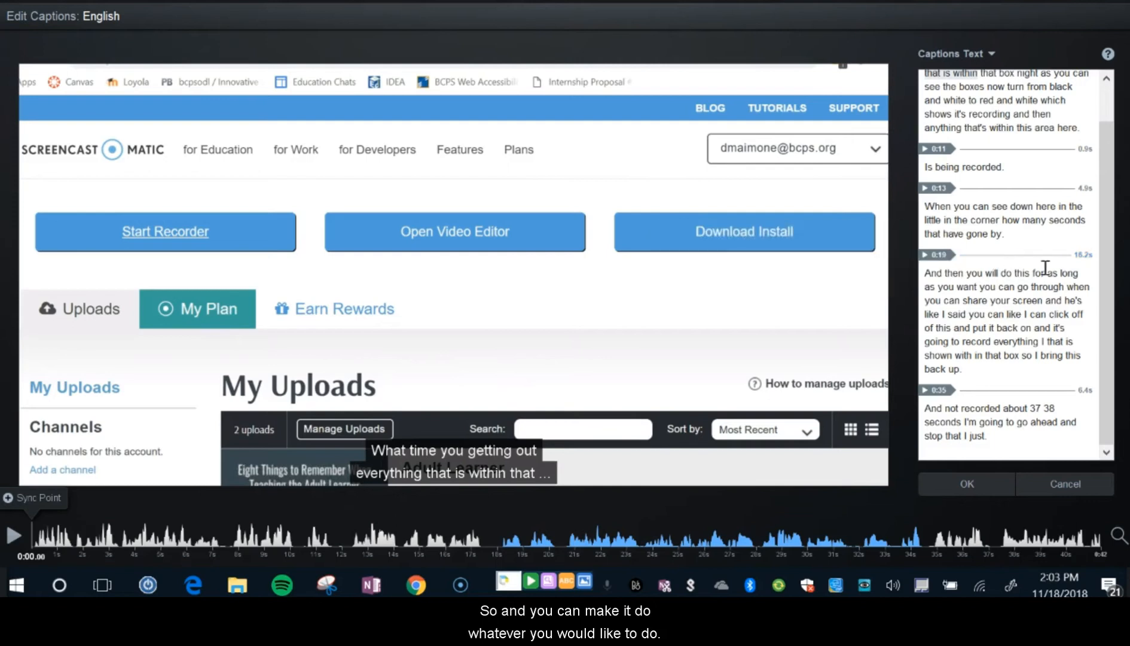
# Review the English captions from start to finish and accept them.
pyautogui.scroll(1, 1110, 125)
pyautogui.scroll(-1, 1110, 132)
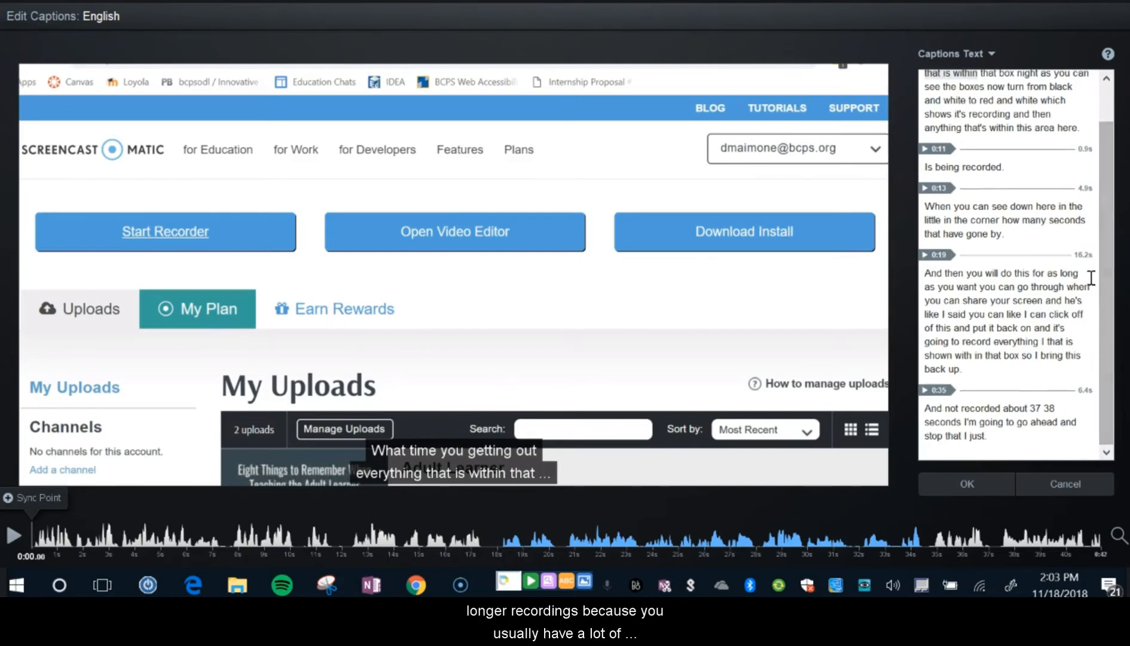
pyautogui.scroll(1, 1114, 187)
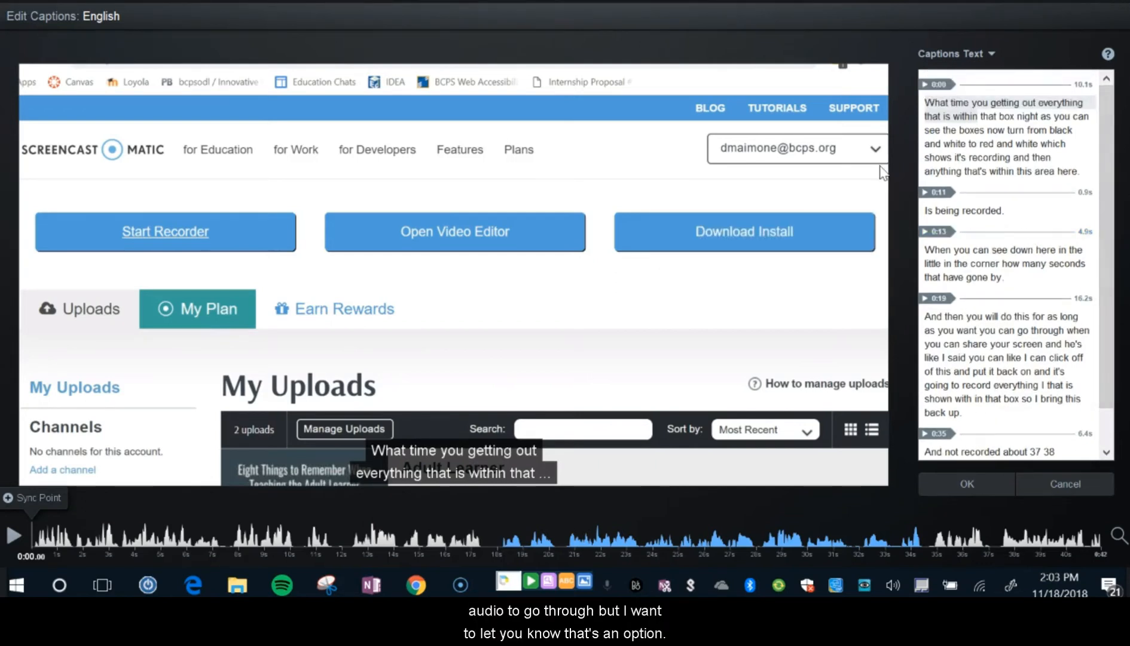
pyautogui.click(969, 484)
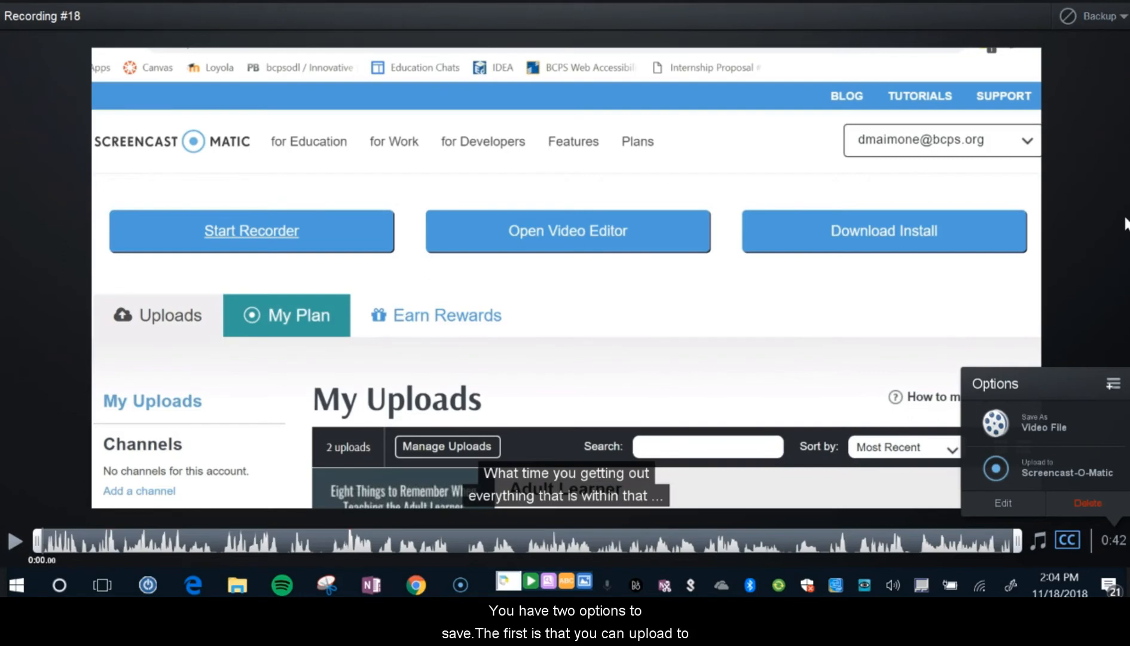
# Publish the recording to the Desktop as an MP4 video file named "My first recording" and close the publishing confirmation.
pyautogui.click(1042, 417)
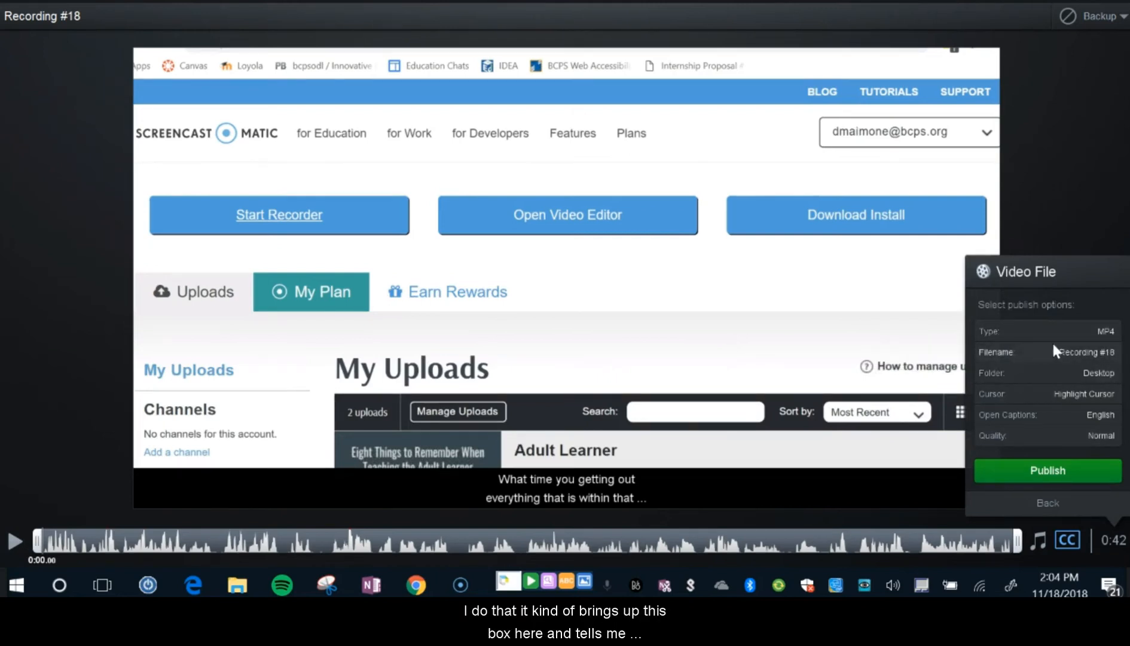
pyautogui.click(1074, 350)
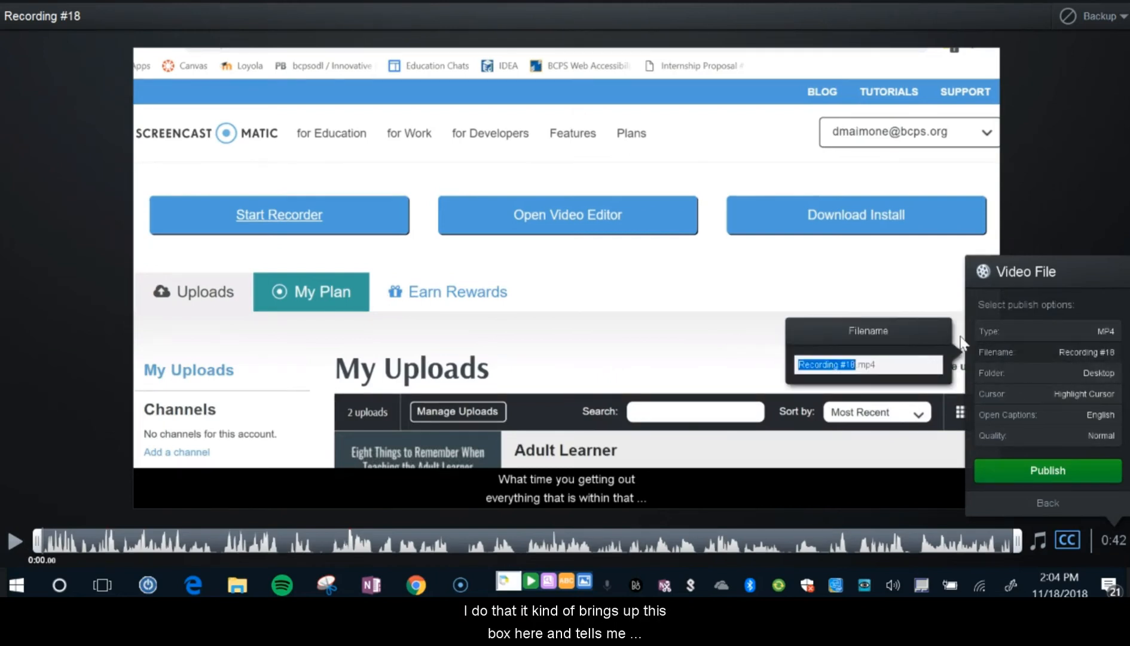
pyautogui.write('My f')
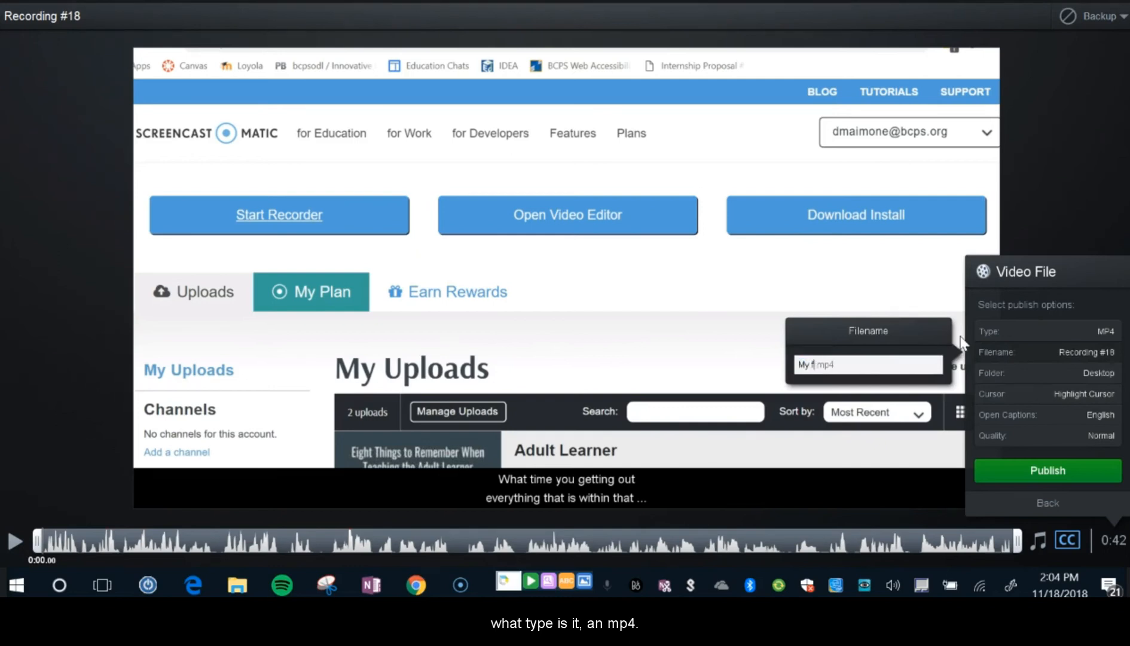
pyautogui.write('irst recording')
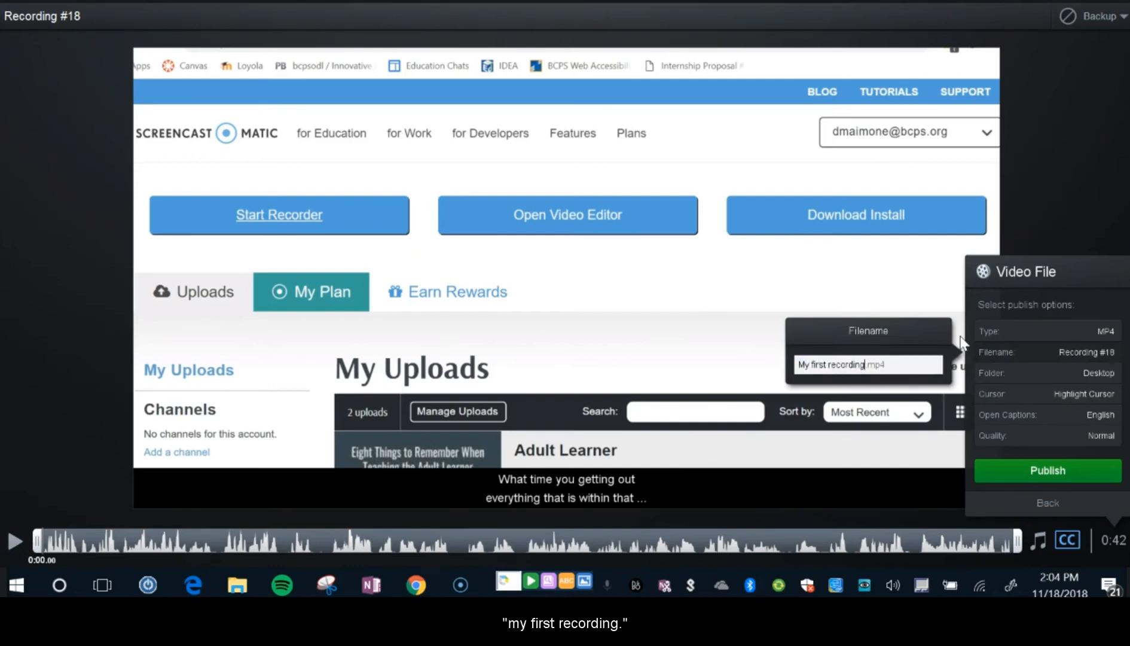
pyautogui.press('Return')
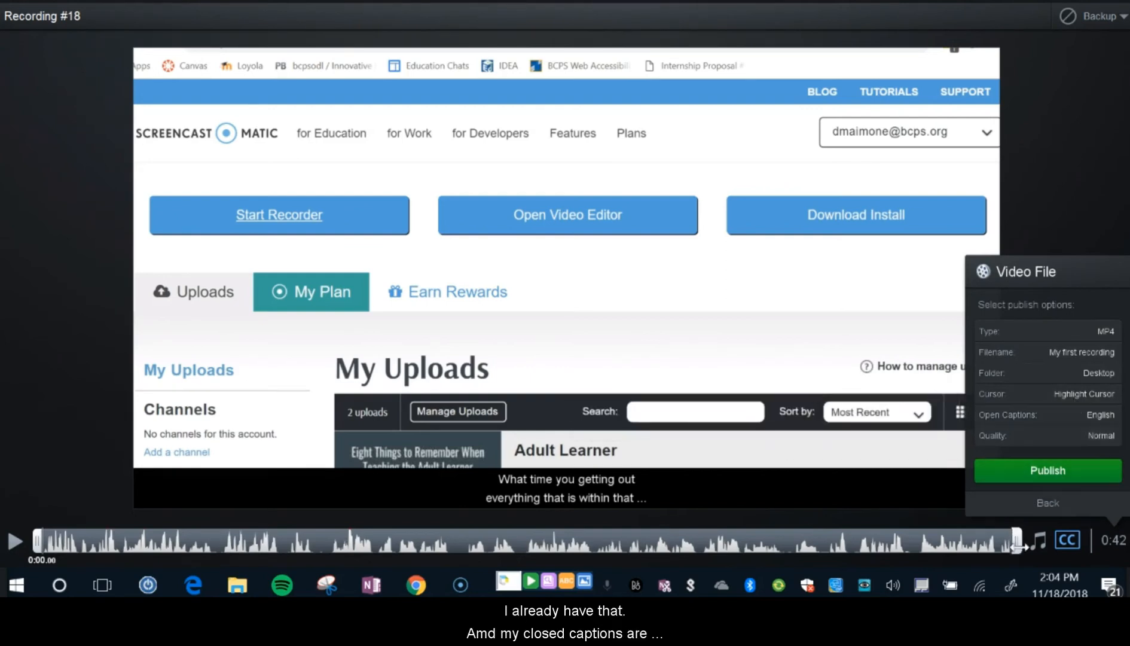
pyautogui.click(1066, 470)
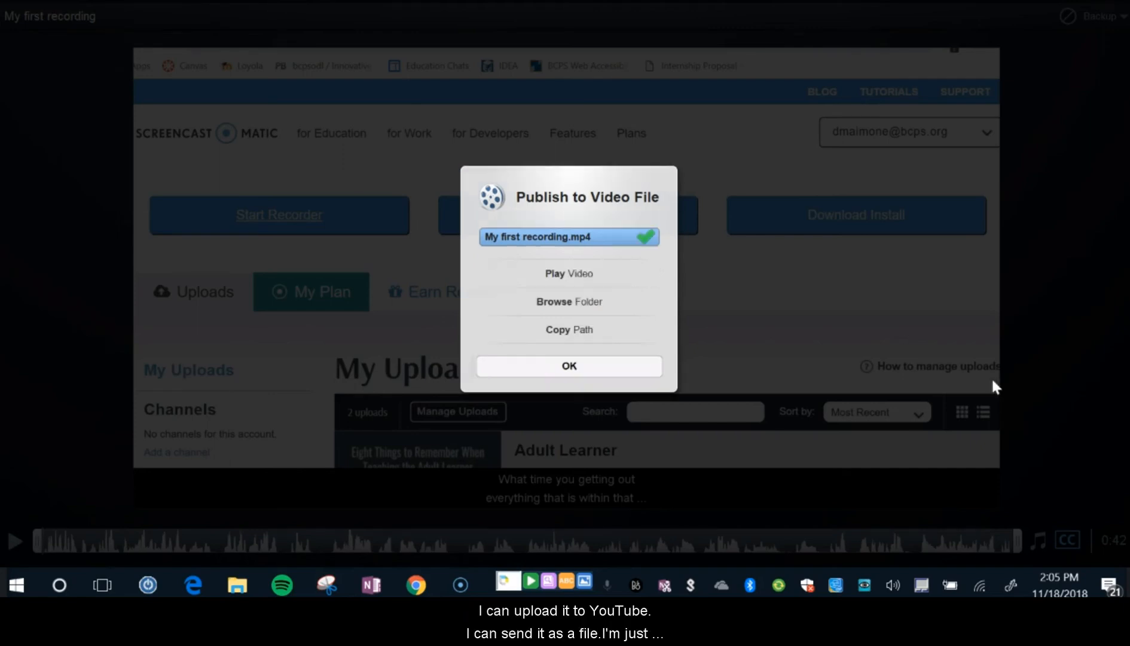
pyautogui.click(580, 361)
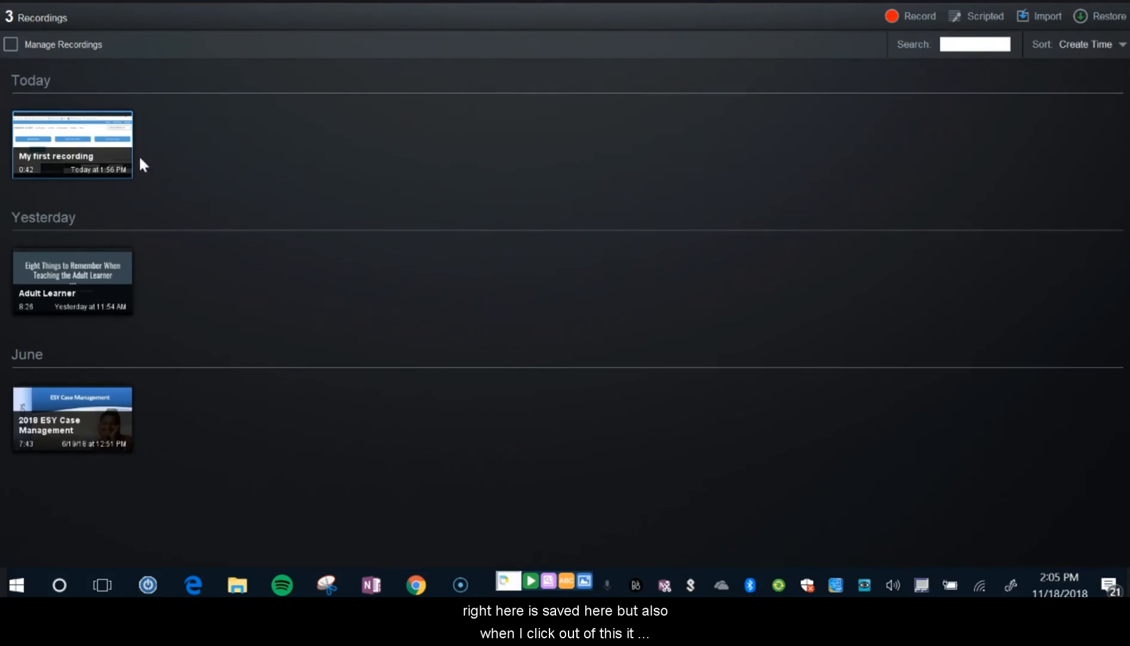
# Minimize the open windows and move the "My first recording" video file to an empty area in the middle of the desktop.
pyautogui.click(1114, 1)
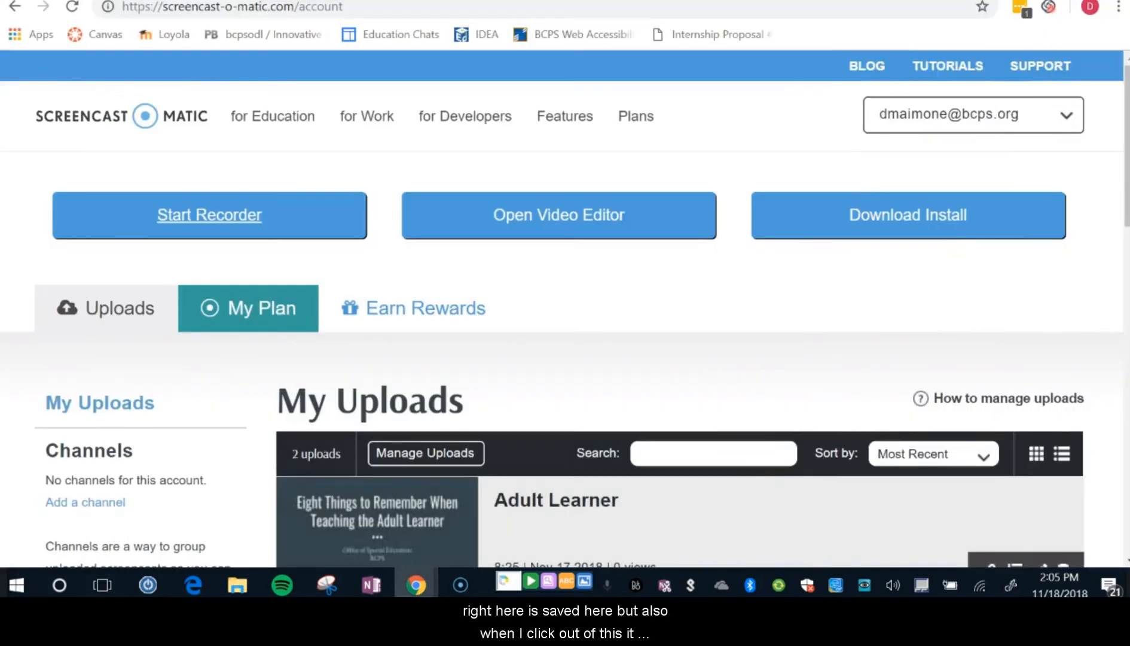
pyautogui.click(1029, 1)
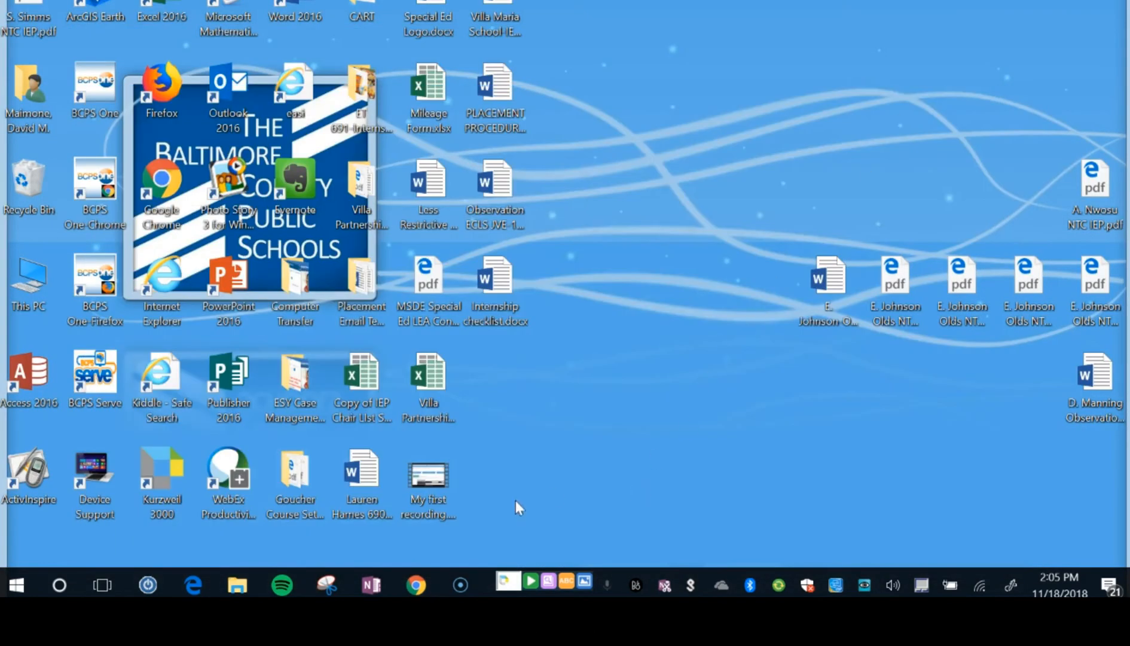
pyautogui.moveTo(435, 484); pyautogui.dragTo(641, 388)
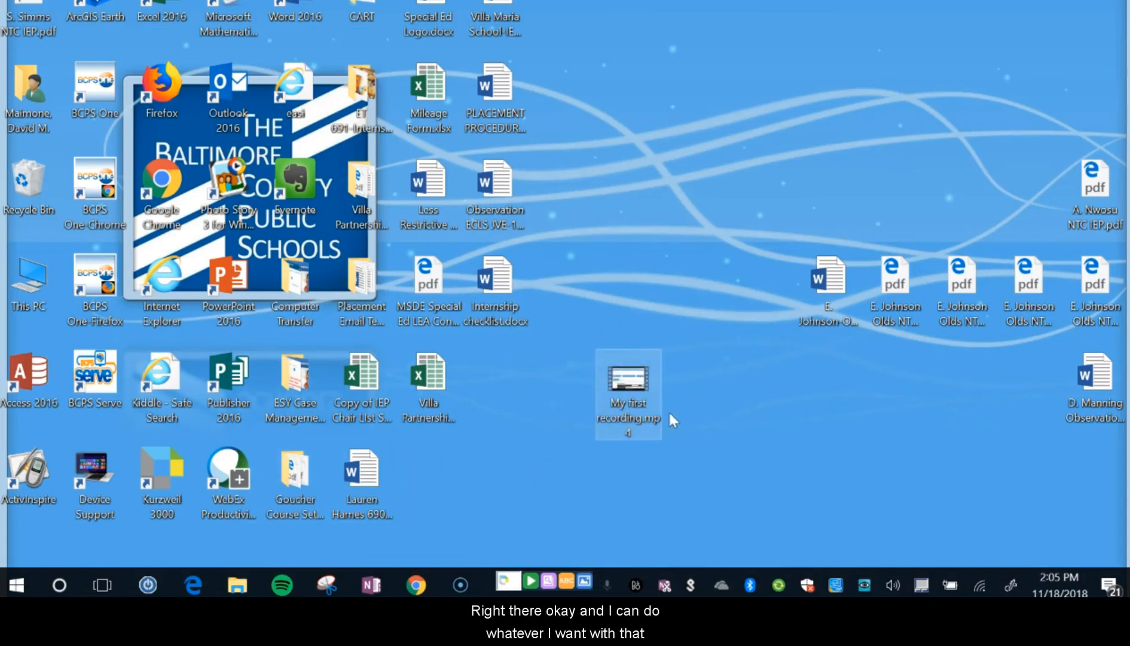
# Switch back to the recordings list in Screencast-O-Matic.
pyautogui.moveTo(472, 595)
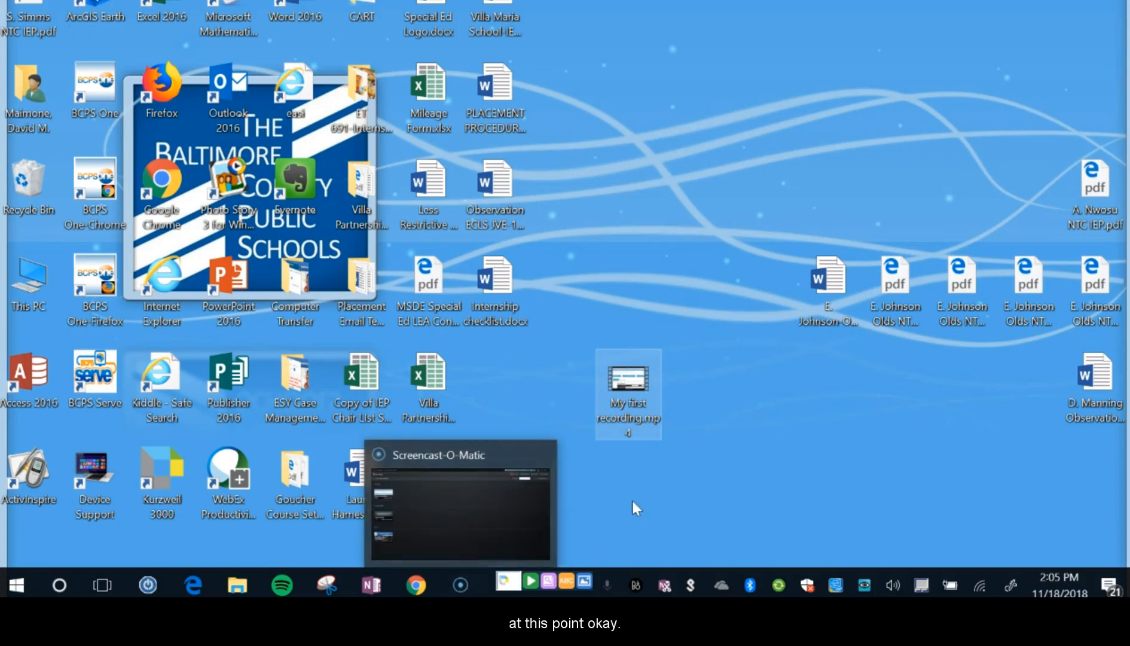
pyautogui.click(596, 411)
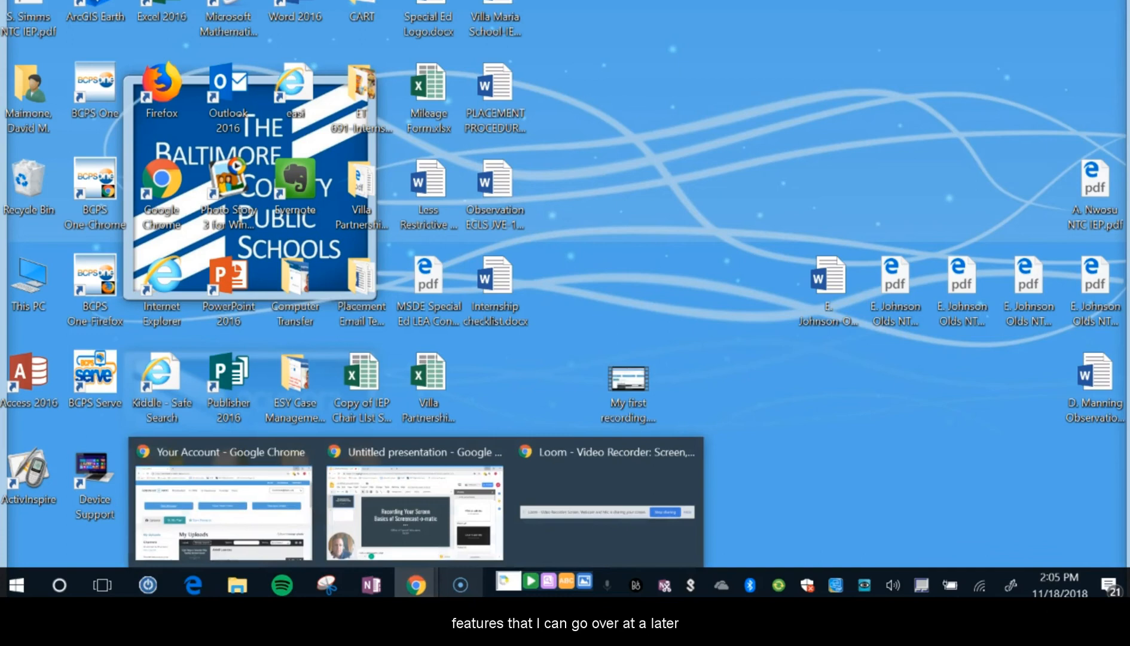
pyautogui.click(461, 585)
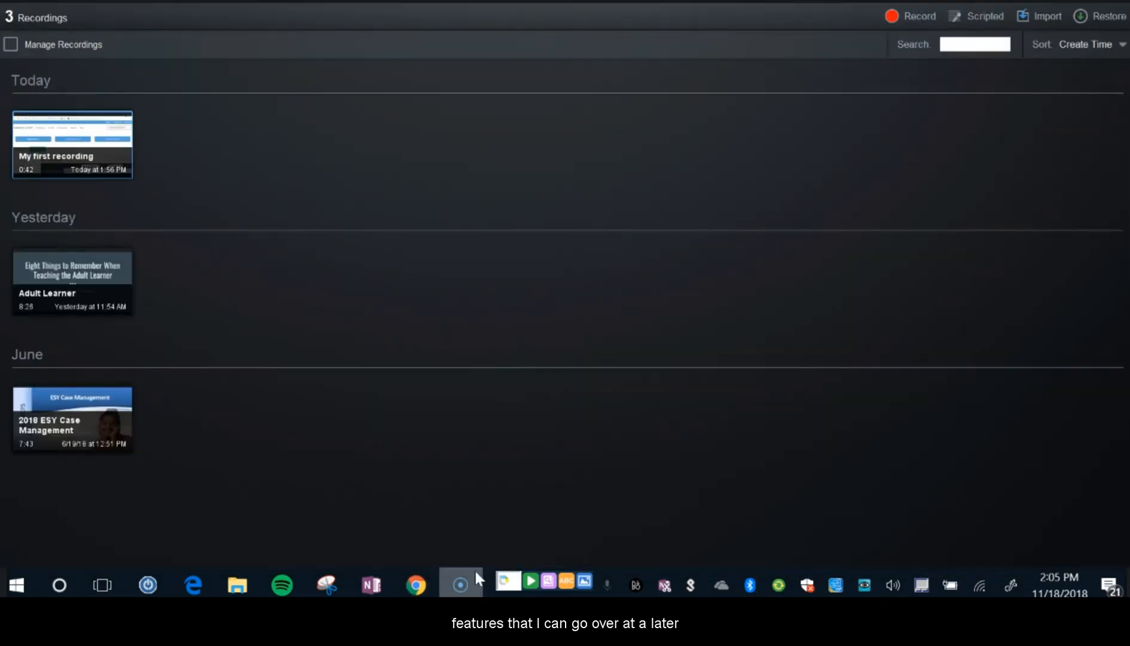